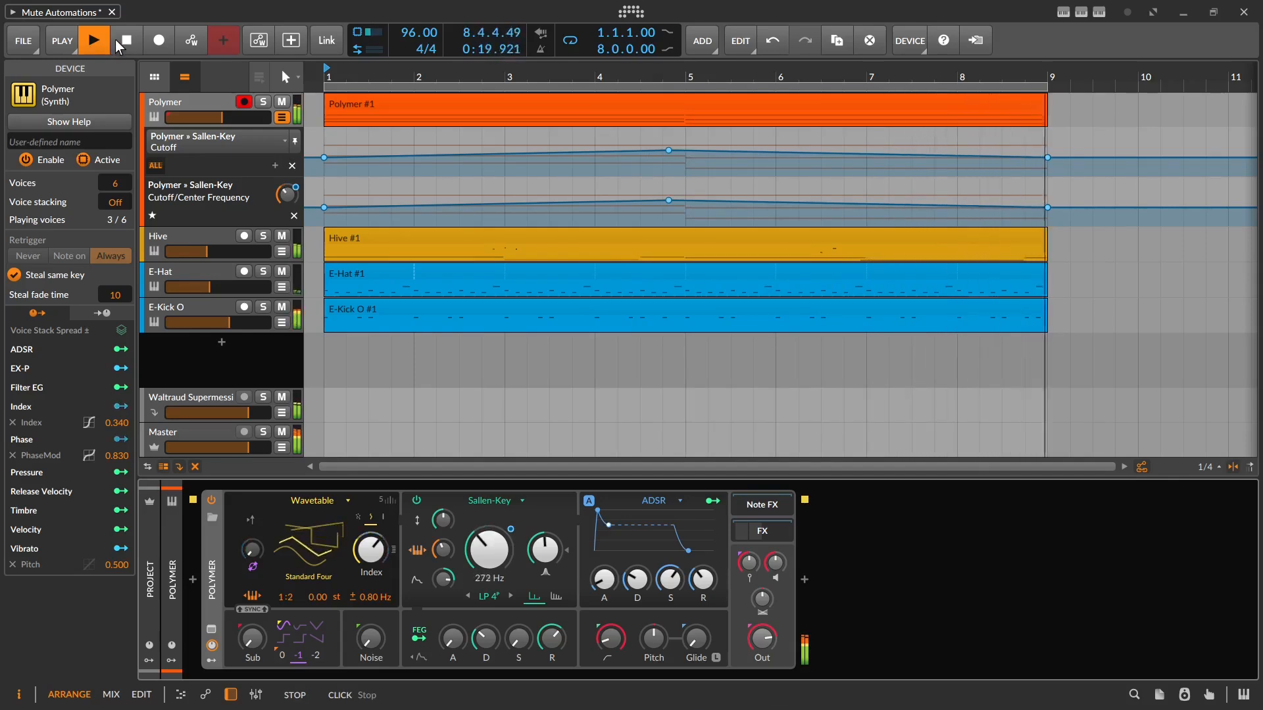
# Stop the playback and examine the start and peak points of the Polymer cutoff automation curve
pyautogui.click(116, 41)
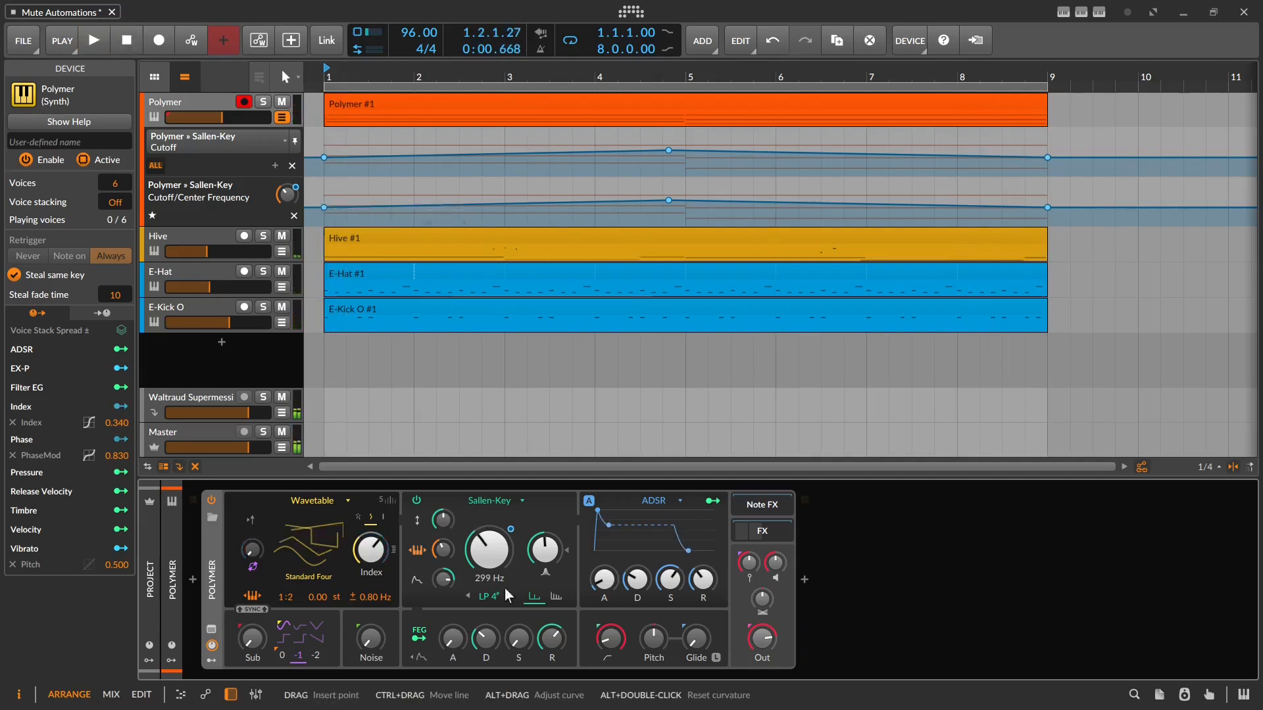
pyautogui.moveTo(325, 212)
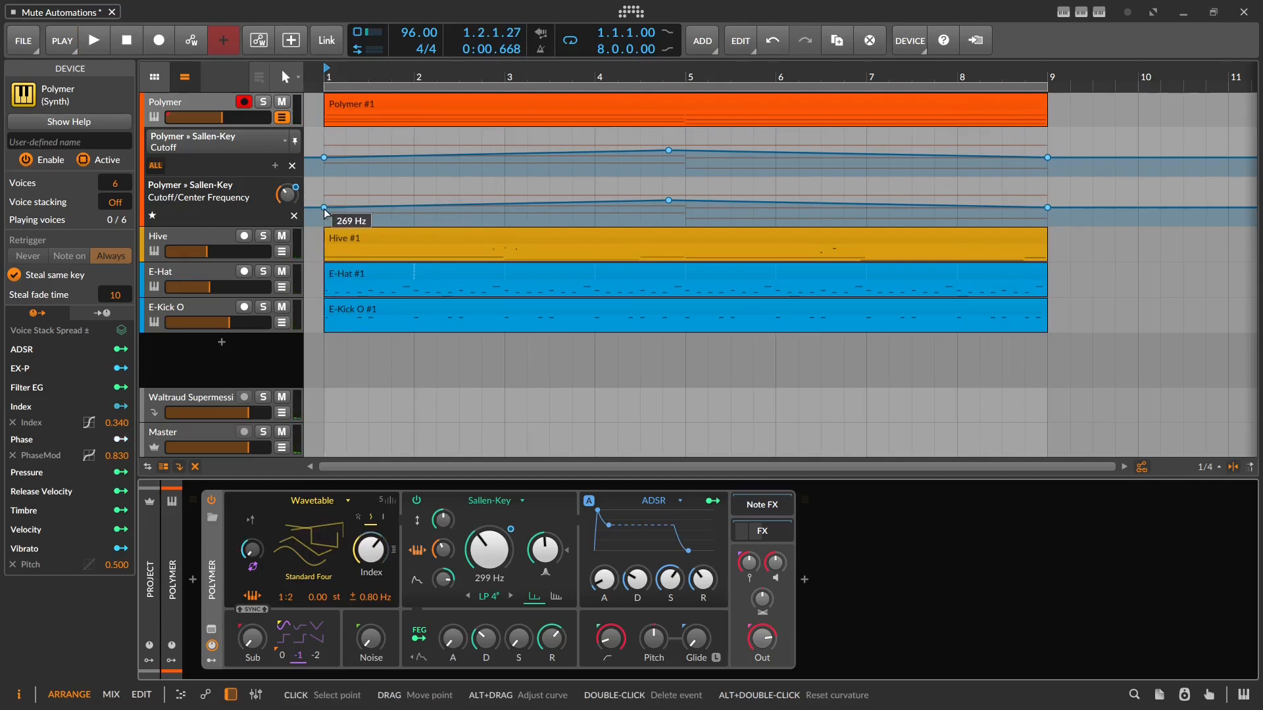
pyautogui.moveTo(669, 205)
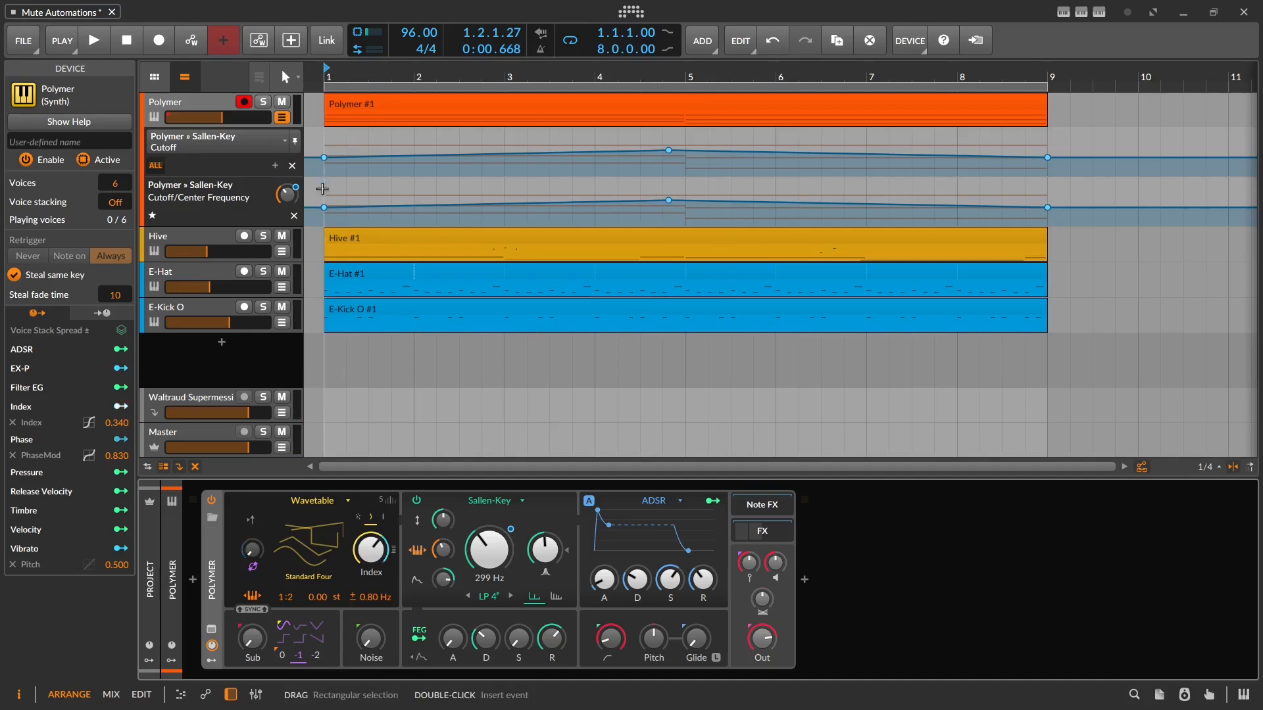
# Try removing the Polymer Cutoff/Center Frequency automation lane, and undo the removal
pyautogui.click(293, 219)
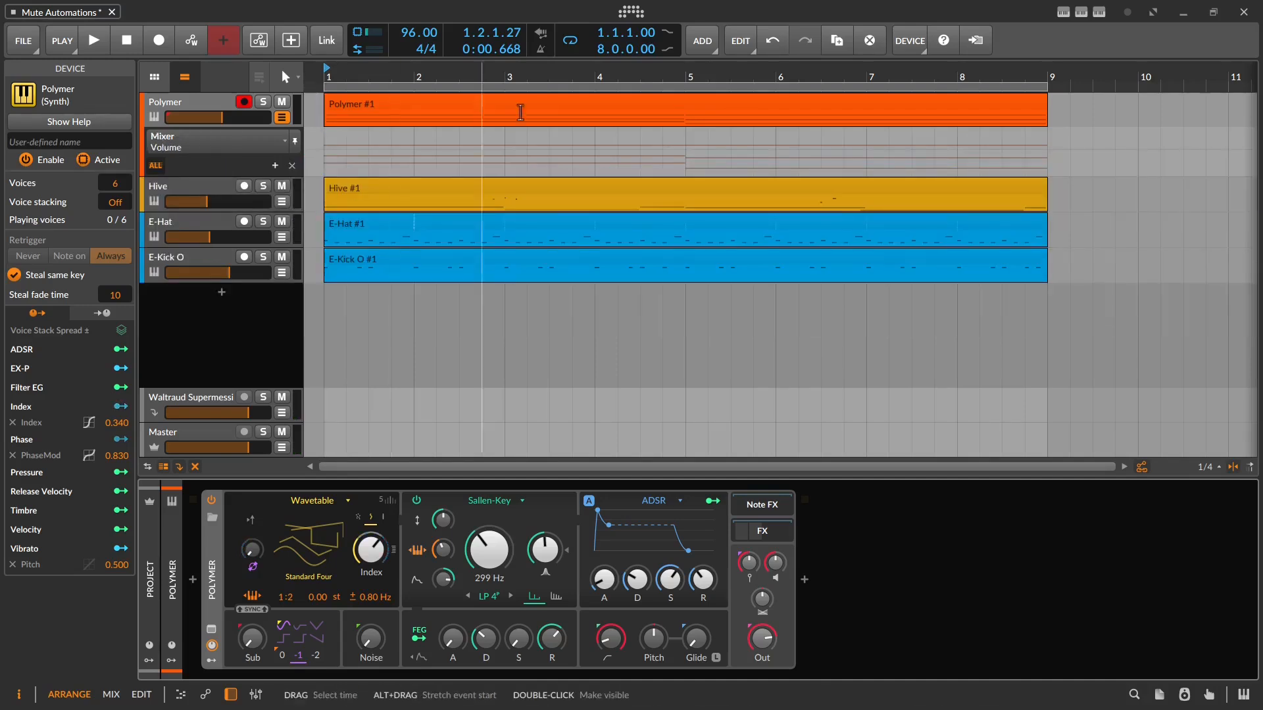
pyautogui.click(774, 41)
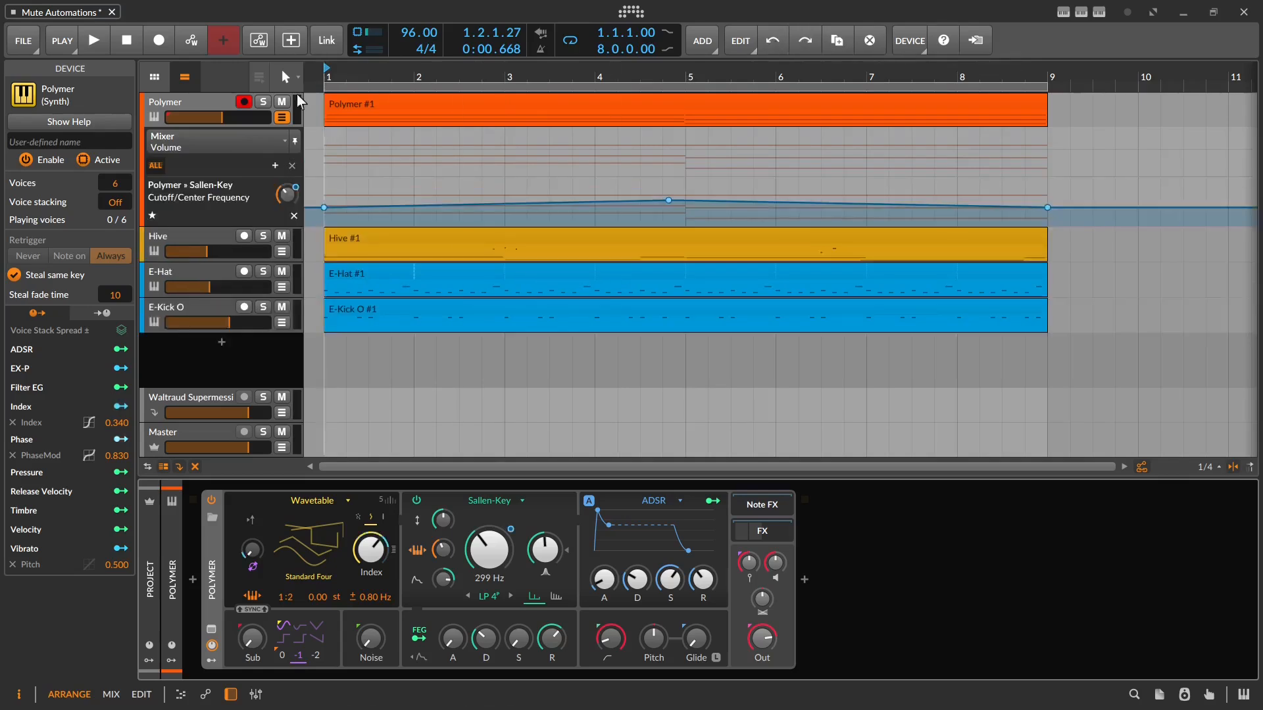
# Make the Polymer Cutoff/Center Frequency automation lane taller and start playback
pyautogui.moveTo(224, 228); pyautogui.dragTo(230, 270)
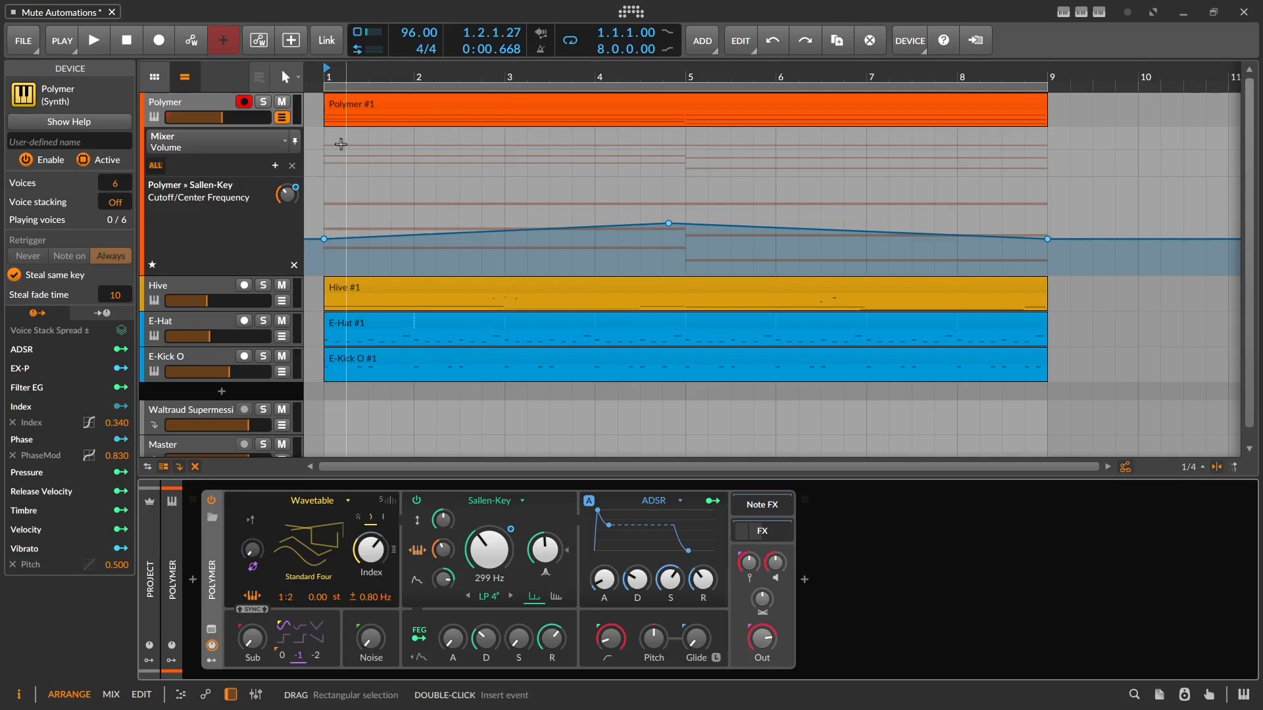
pyautogui.click(85, 45)
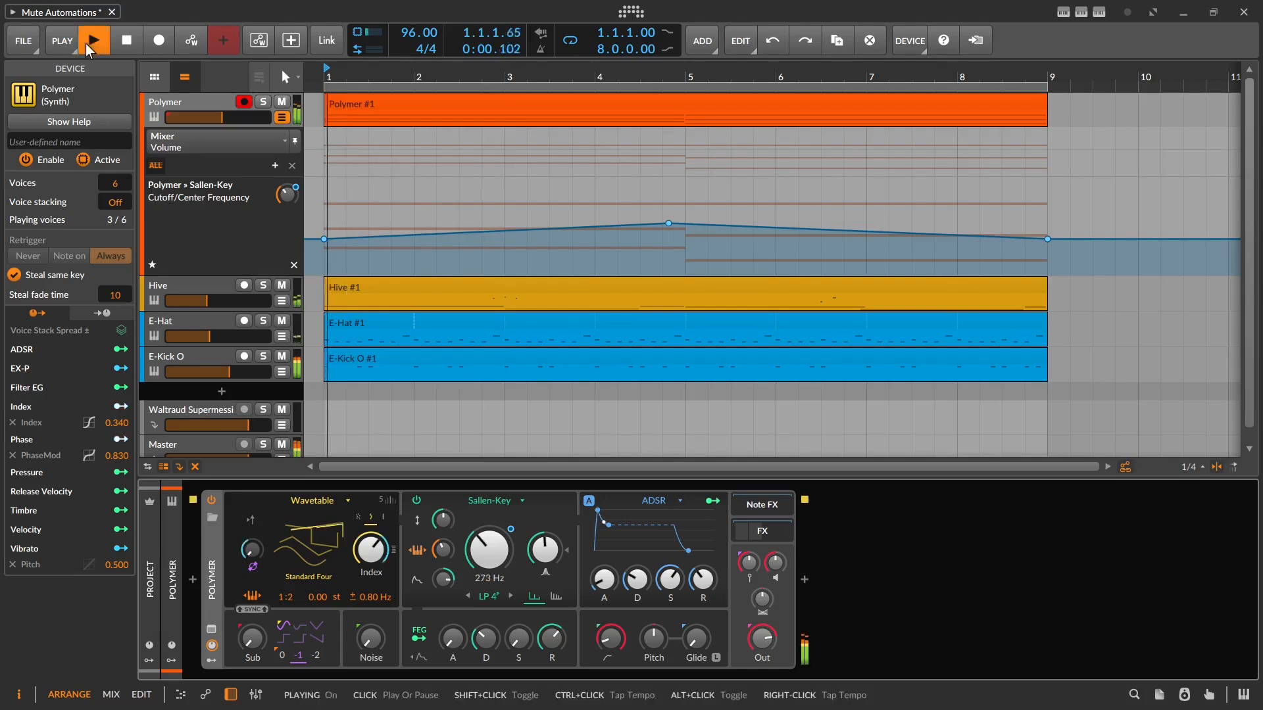
# Override the automated Sallen-Key cutoff by hand, trying values such as 32.5 Hz, 1.01 kHz and 146 Hz during short playbacks
pyautogui.moveTo(489, 549)
pyautogui.mouseDown()
pyautogui.moveTo(489, 598)
pyautogui.moveTo(482, 537)
pyautogui.moveTo(480, 555)
pyautogui.mouseUp()
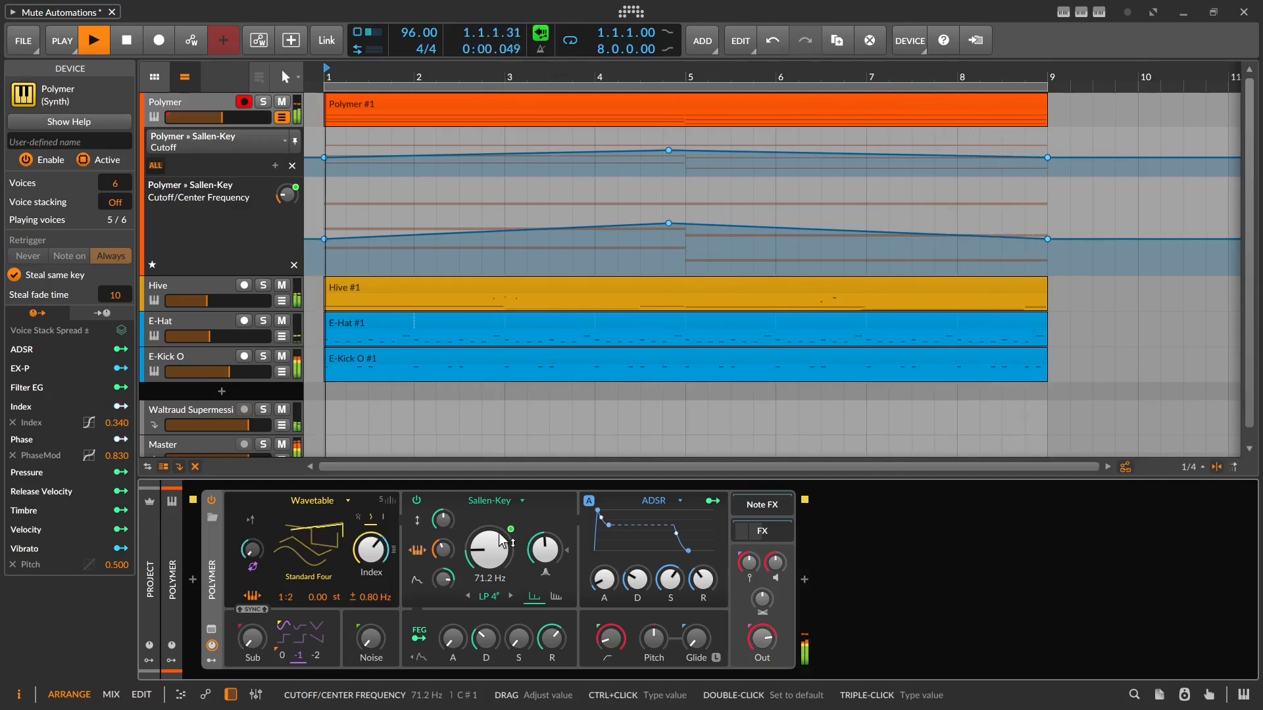
pyautogui.moveTo(501, 541)
pyautogui.mouseDown()
pyautogui.moveTo(501, 563)
pyautogui.moveTo(490, 555)
pyautogui.mouseUp()
pyautogui.press('space')
pyautogui.press('space')
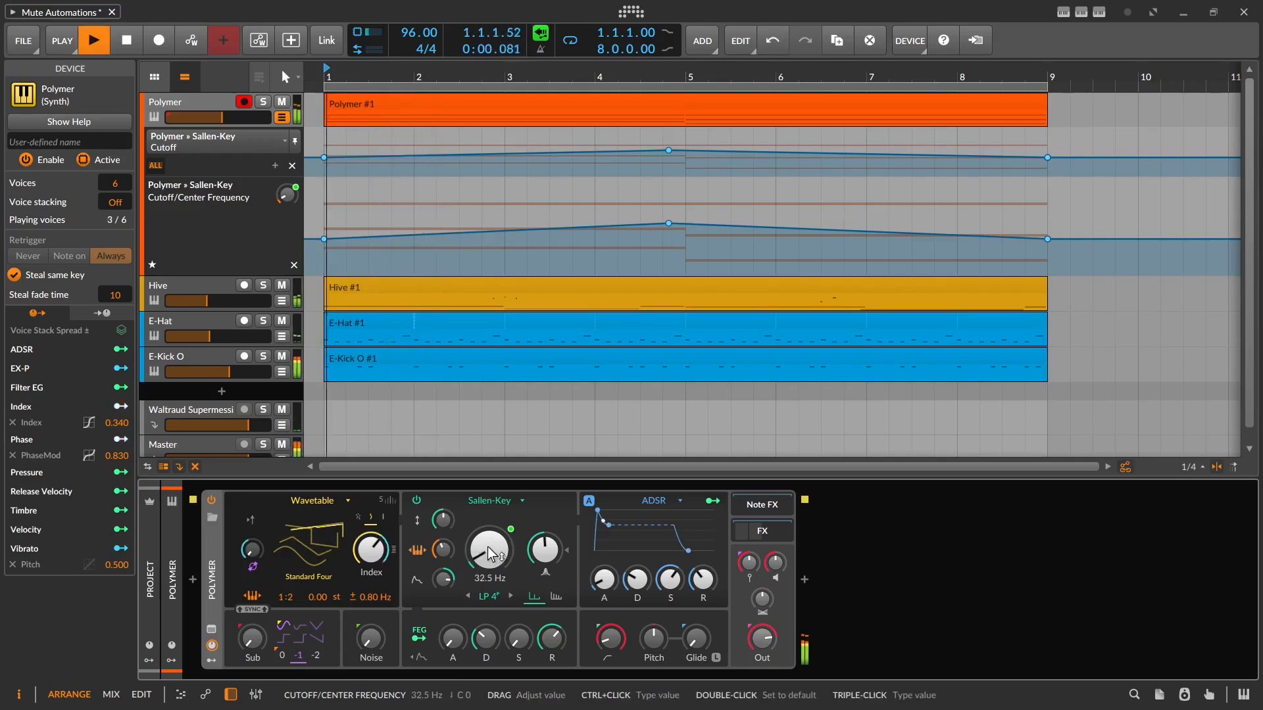
pyautogui.moveTo(487, 551); pyautogui.dragTo(487, 486)
pyautogui.press('space')
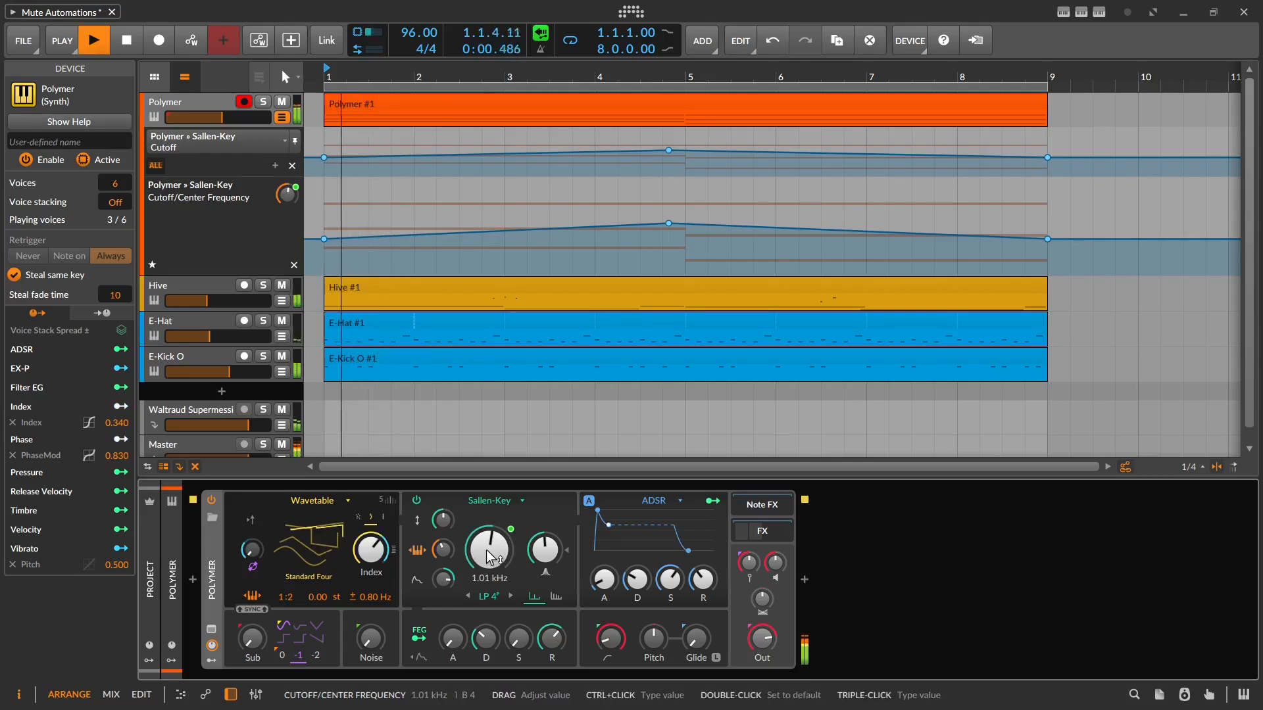
pyautogui.press('space')
pyautogui.moveTo(490, 557); pyautogui.dragTo(490, 592)
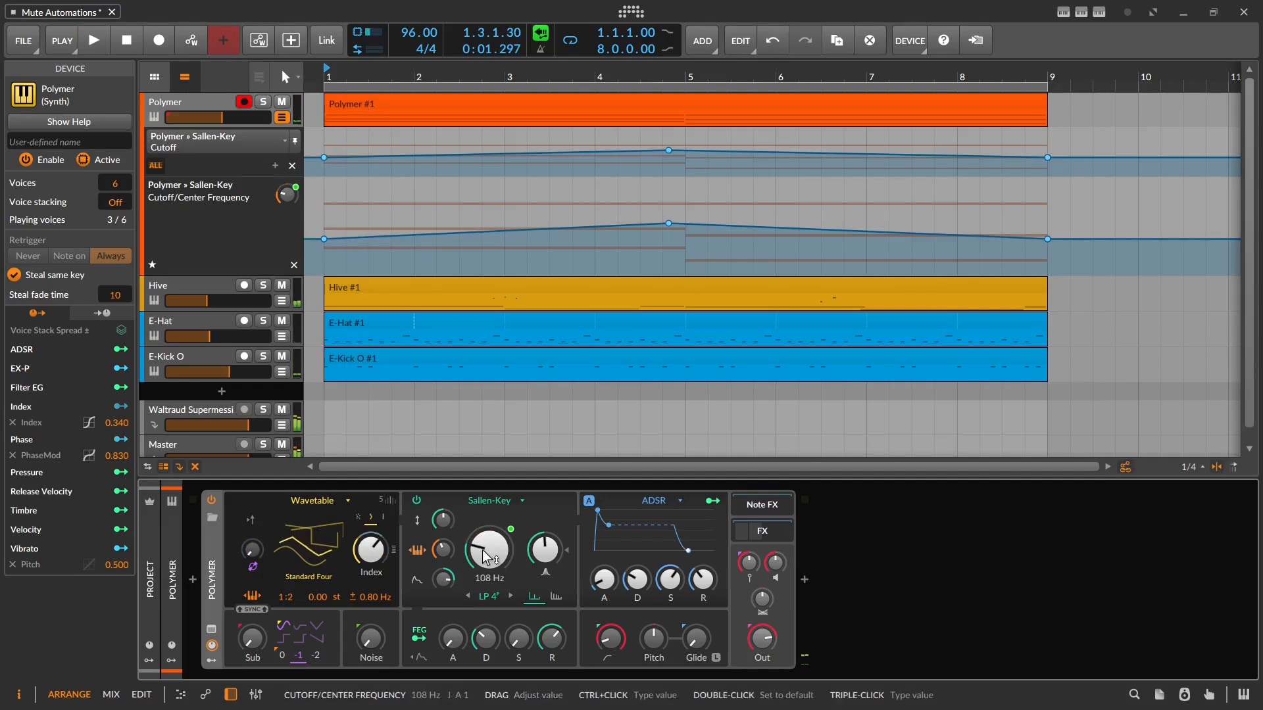
pyautogui.press('space')
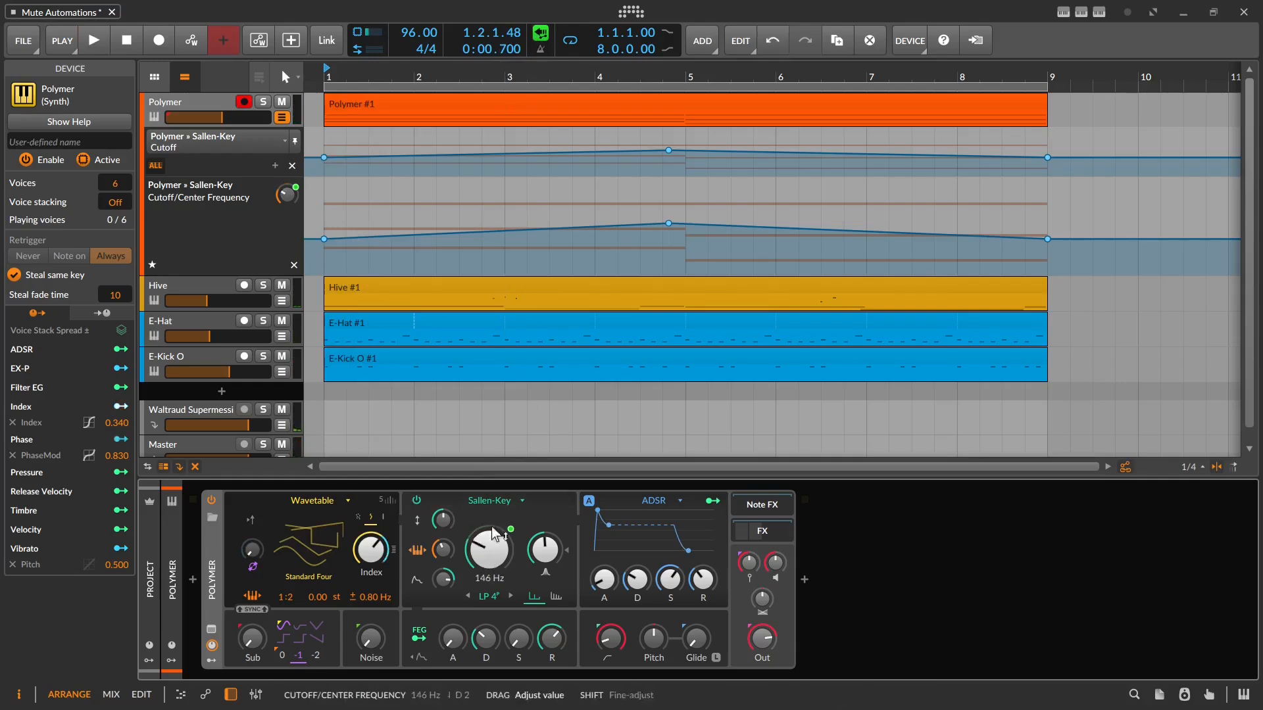
# Restore automation control and play the arrangement into bar 4 to hear the automated cutoff
pyautogui.click(543, 35)
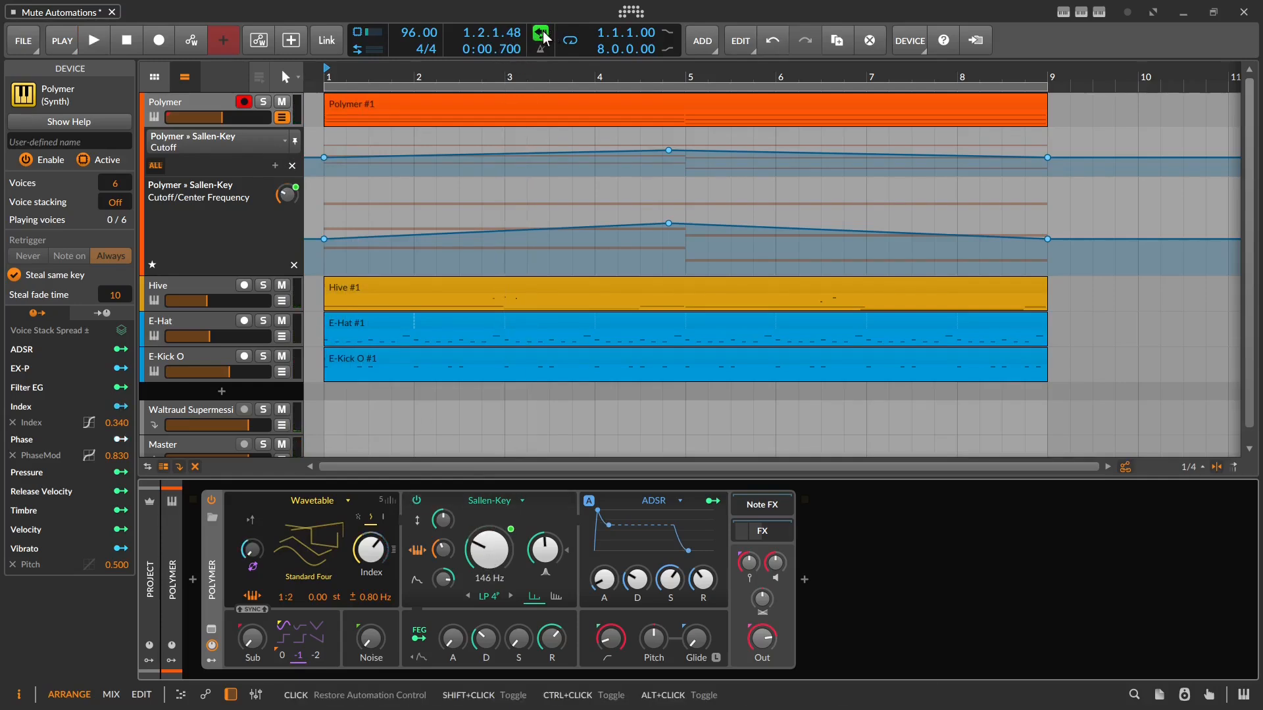
pyautogui.click(542, 34)
pyautogui.press('space')
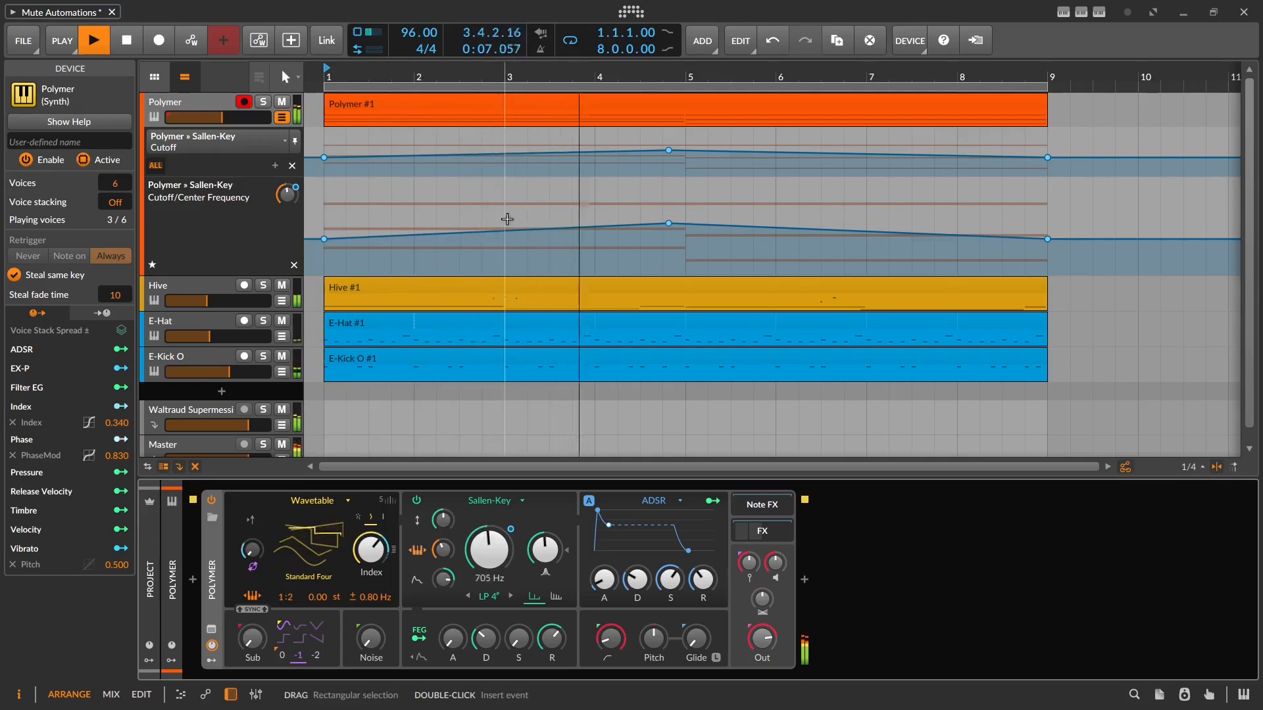
pyautogui.press('space')
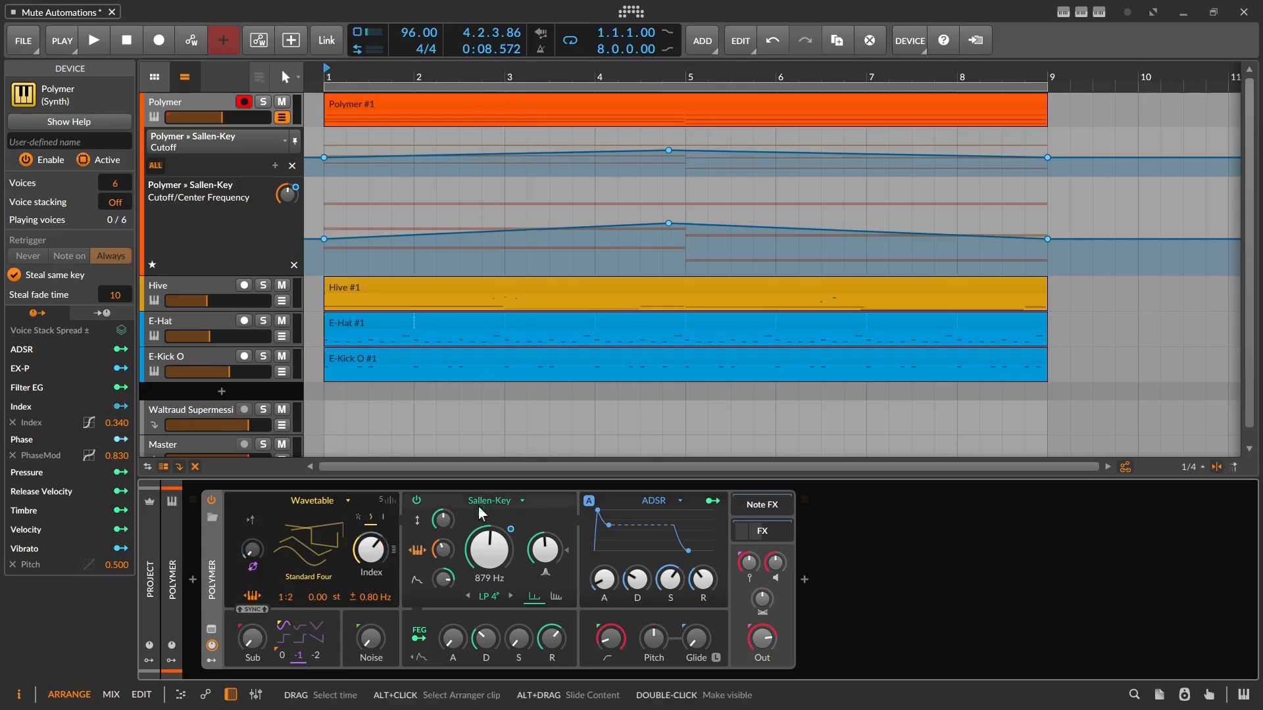
# Show the Polymer device's modulators and add a Macro modulator in the empty slot
pyautogui.click(213, 660)
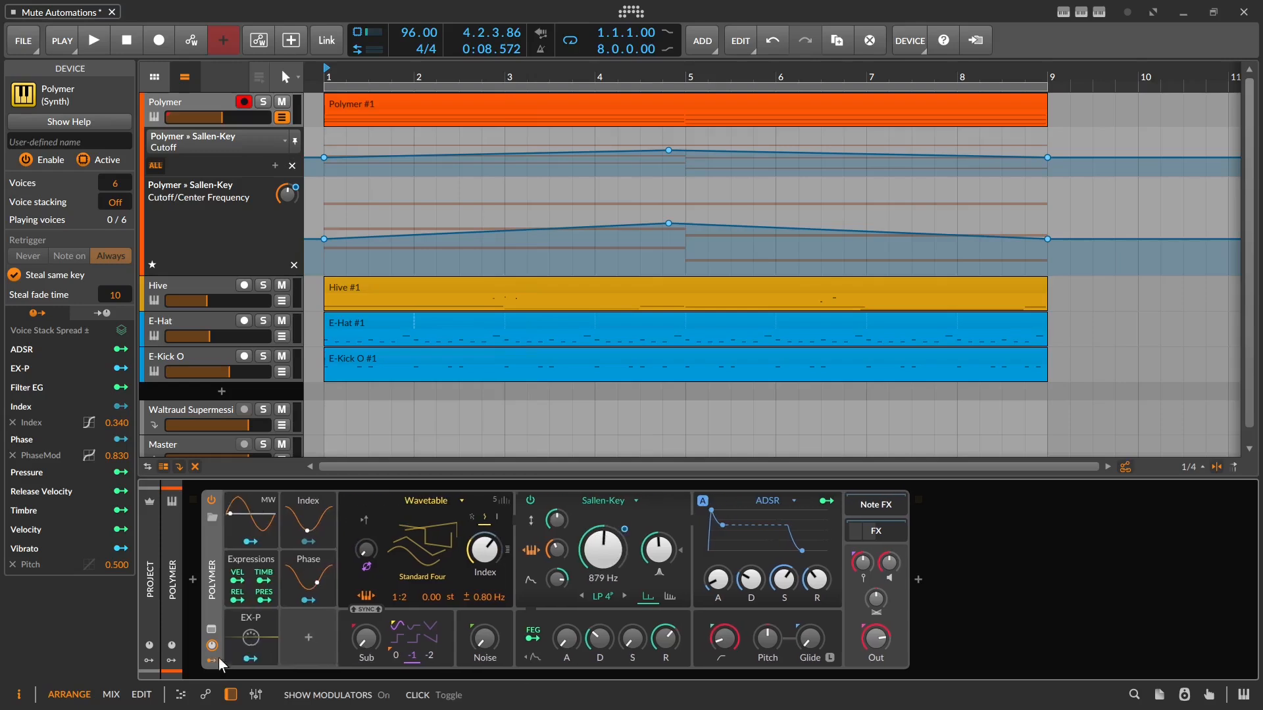
pyautogui.click(309, 637)
pyautogui.write('macr')
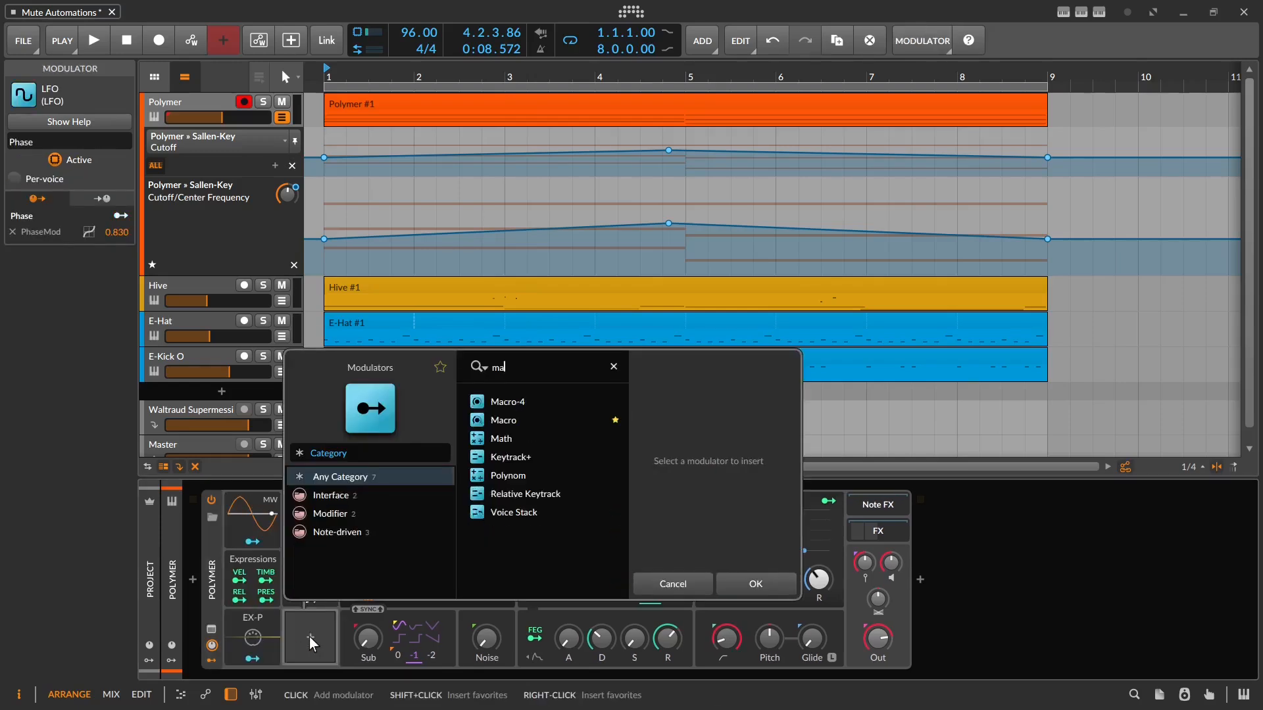
pyautogui.press('Down')
pyautogui.press('Down')
pyautogui.press('Return')
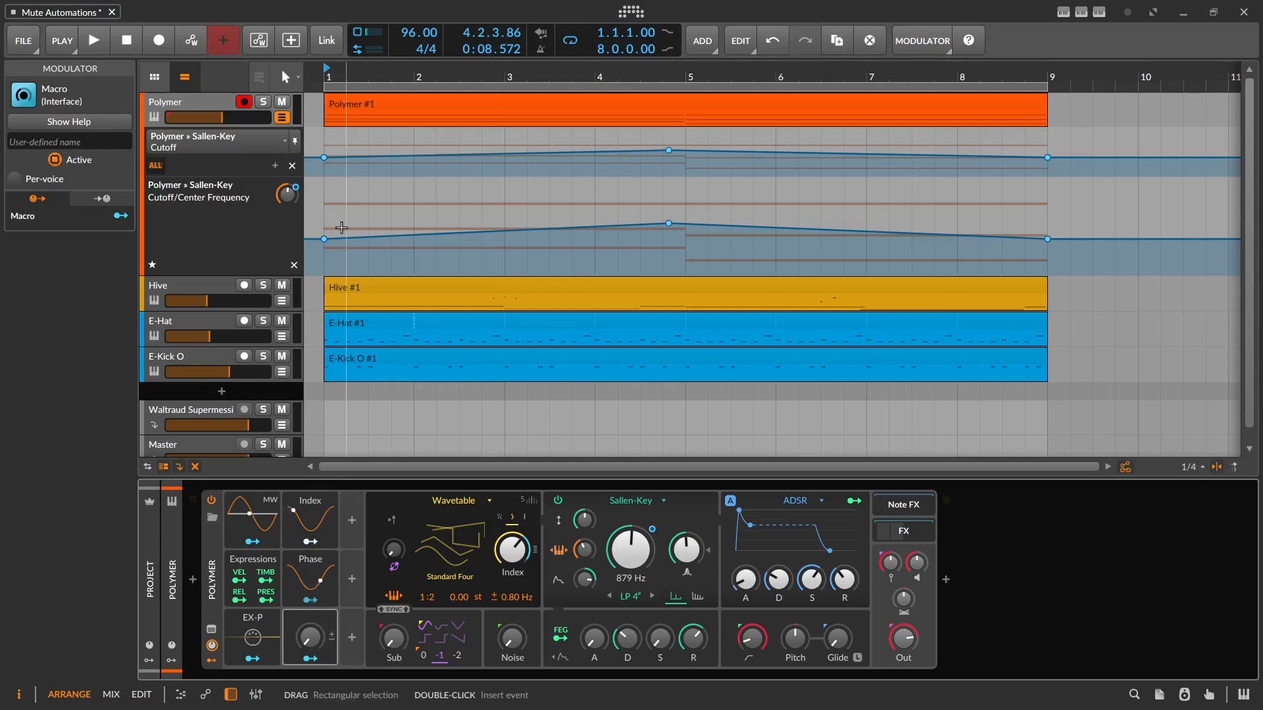
# Return the playhead to bar 1 and set the Sallen-Key cutoff to 679 Hz
pyautogui.click(312, 644)
pyautogui.moveTo(312, 643)
pyautogui.mouseDown()
pyautogui.moveTo(312, 533)
pyautogui.moveTo(312, 645)
pyautogui.mouseUp()
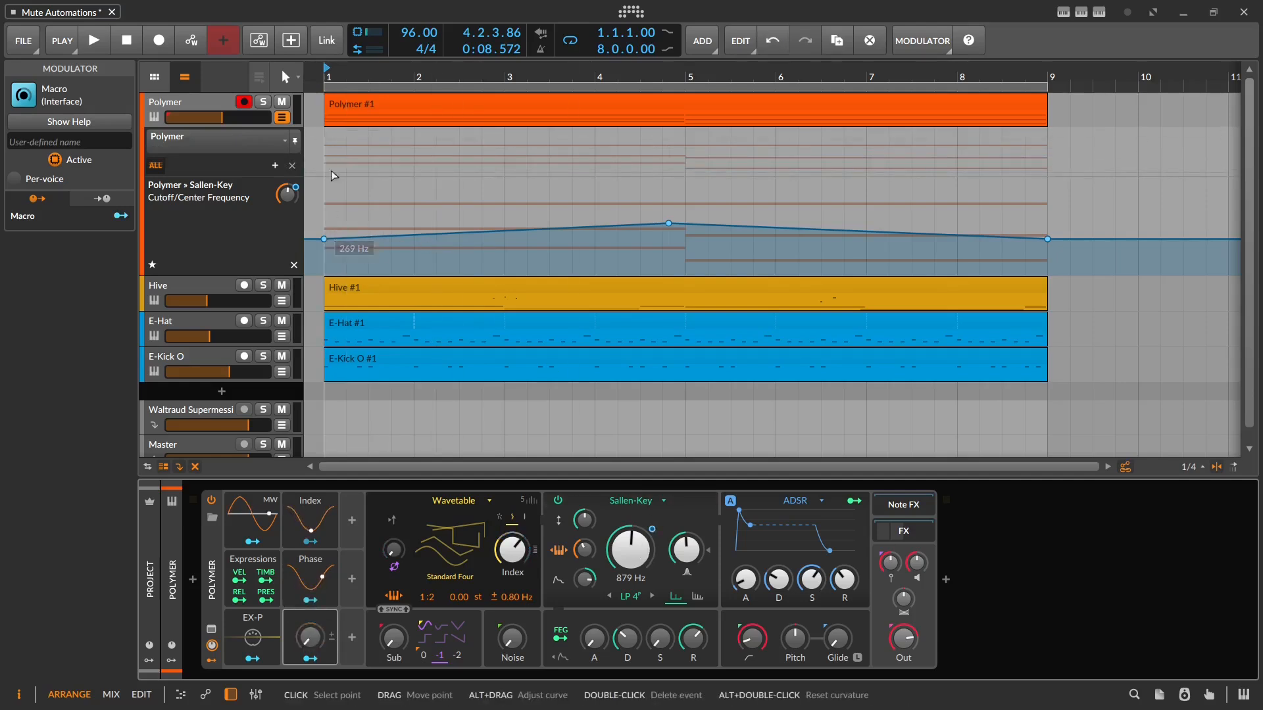
pyautogui.click(329, 79)
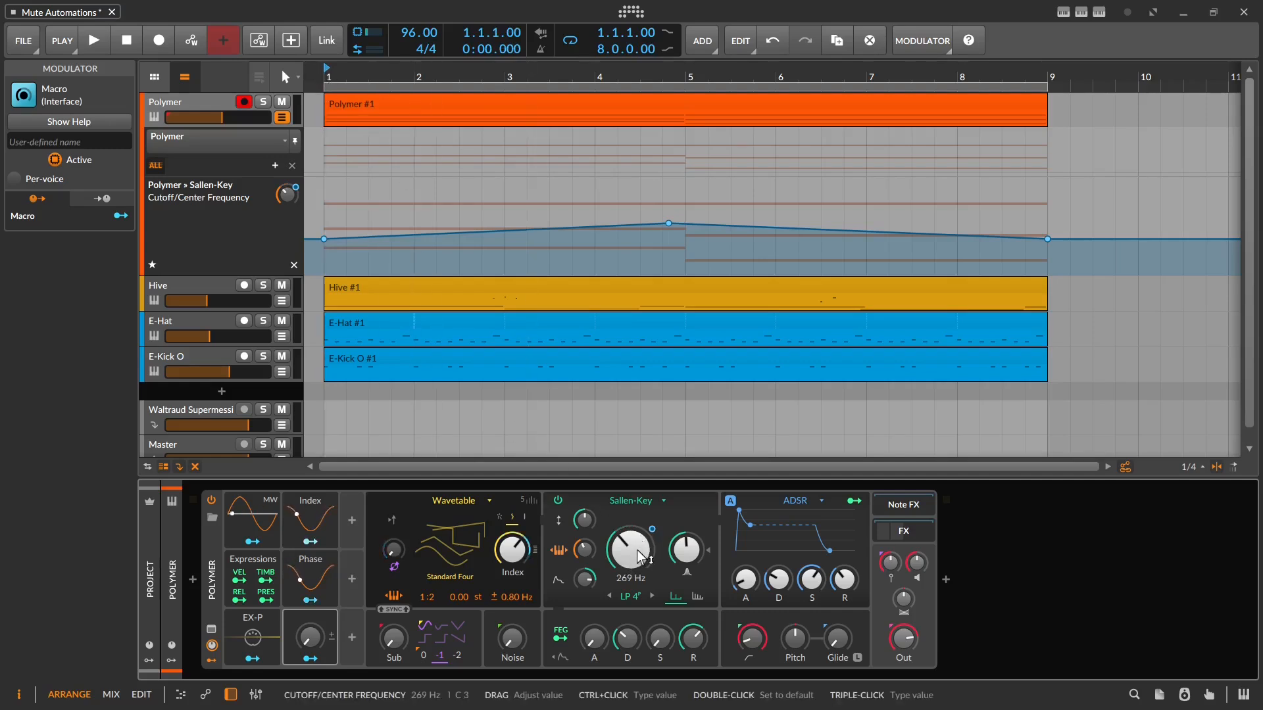
pyautogui.moveTo(641, 546); pyautogui.dragTo(641, 507)
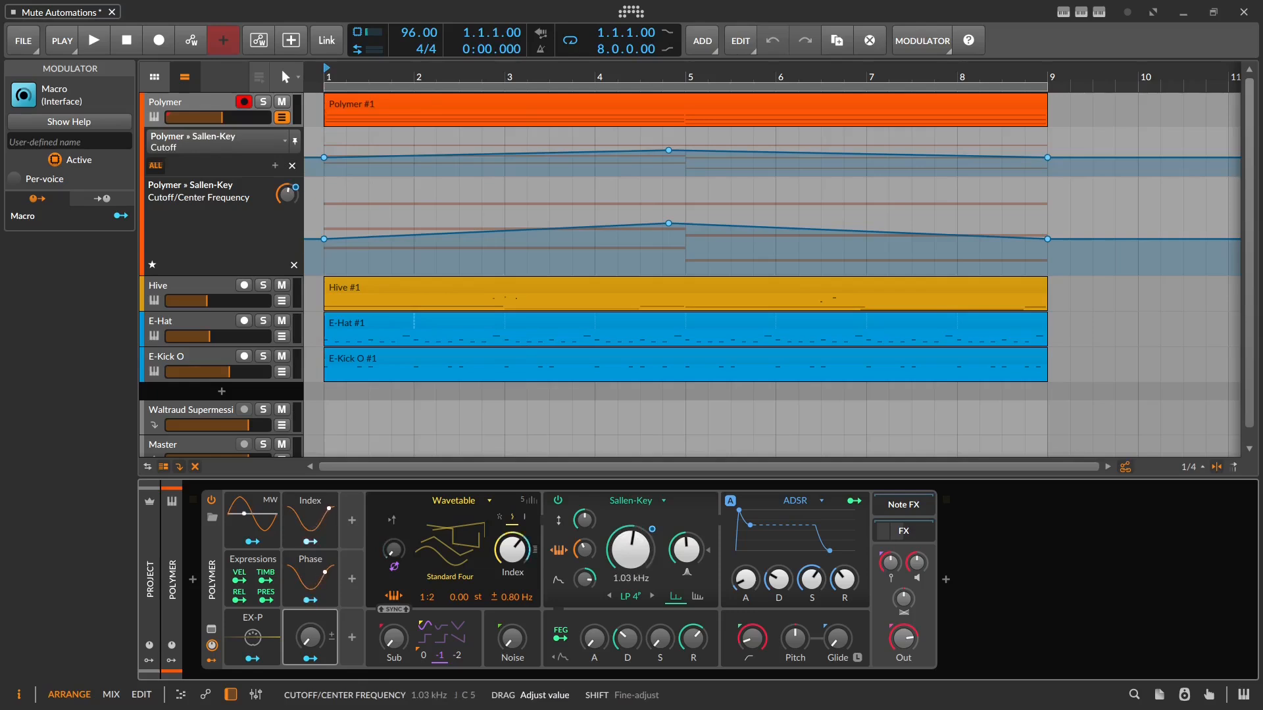
pyautogui.moveTo(641, 507); pyautogui.dragTo(641, 521)
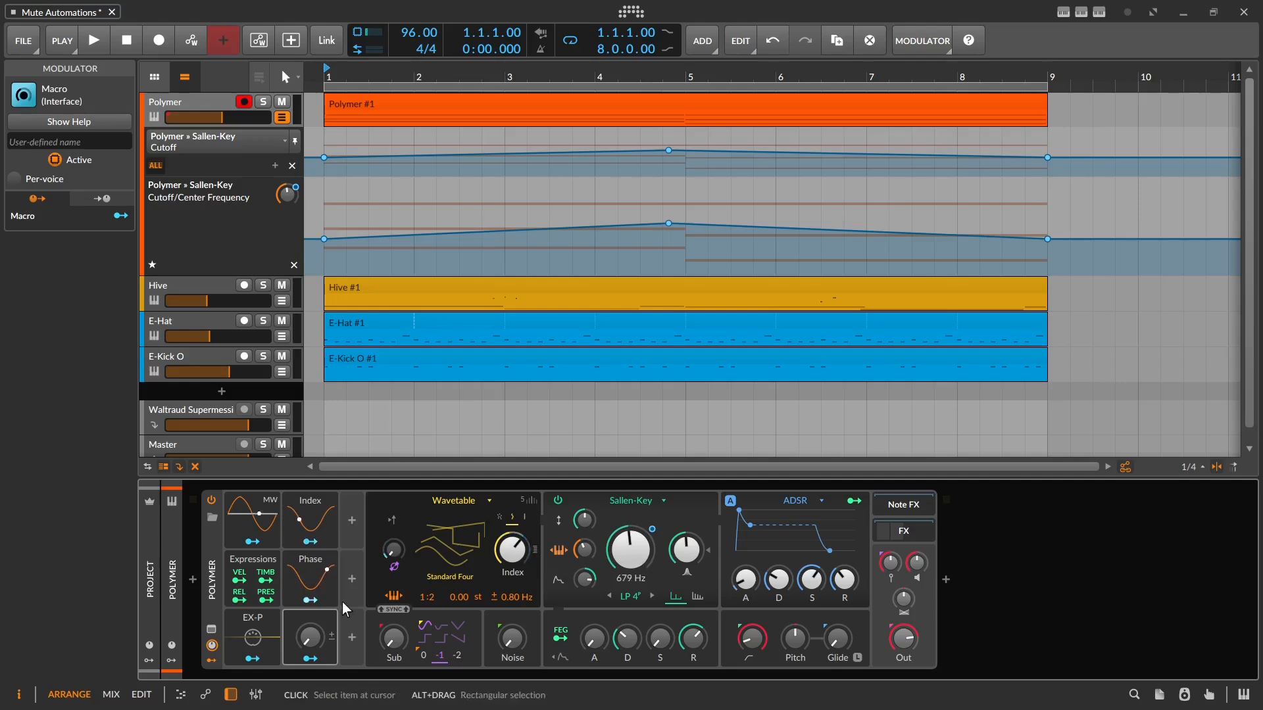
# Map the macro to the Sallen-Key cutoff with a modulation amount of 20.00 semitones and turn the macro up to maximum
pyautogui.click(313, 658)
pyautogui.moveTo(634, 561); pyautogui.dragTo(637, 551)
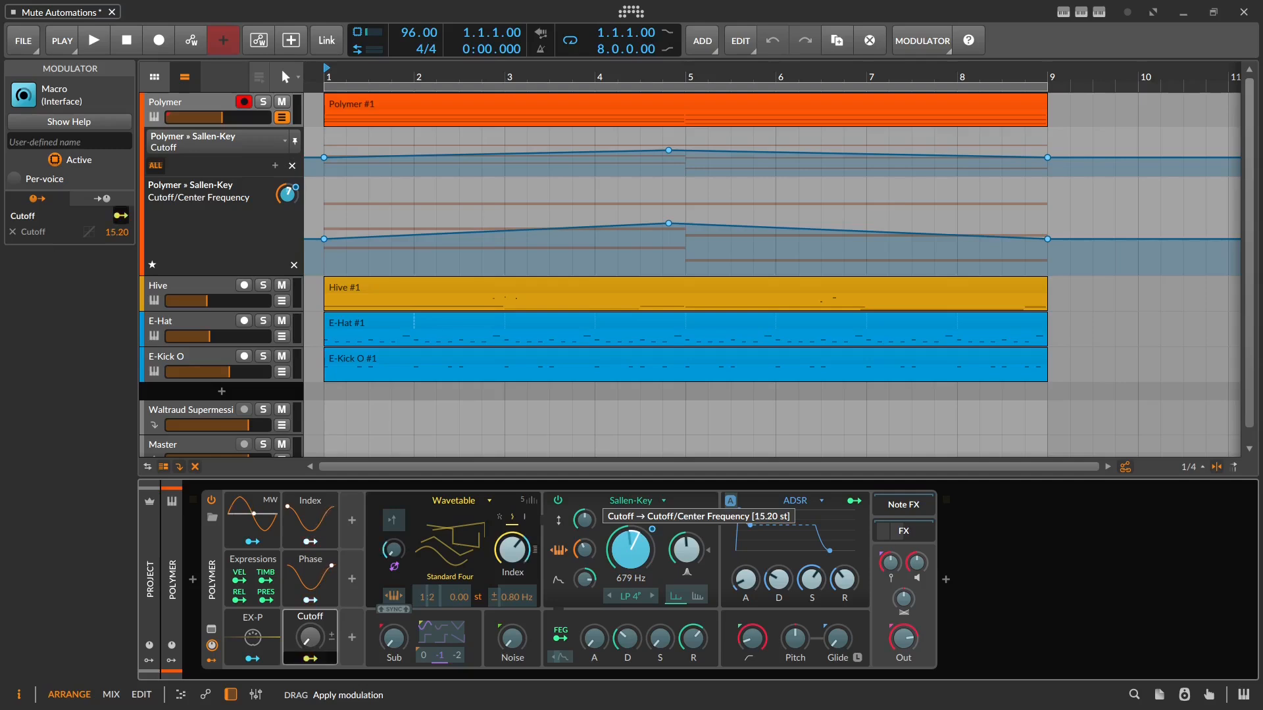
pyautogui.moveTo(631, 550); pyautogui.dragTo(630, 550)
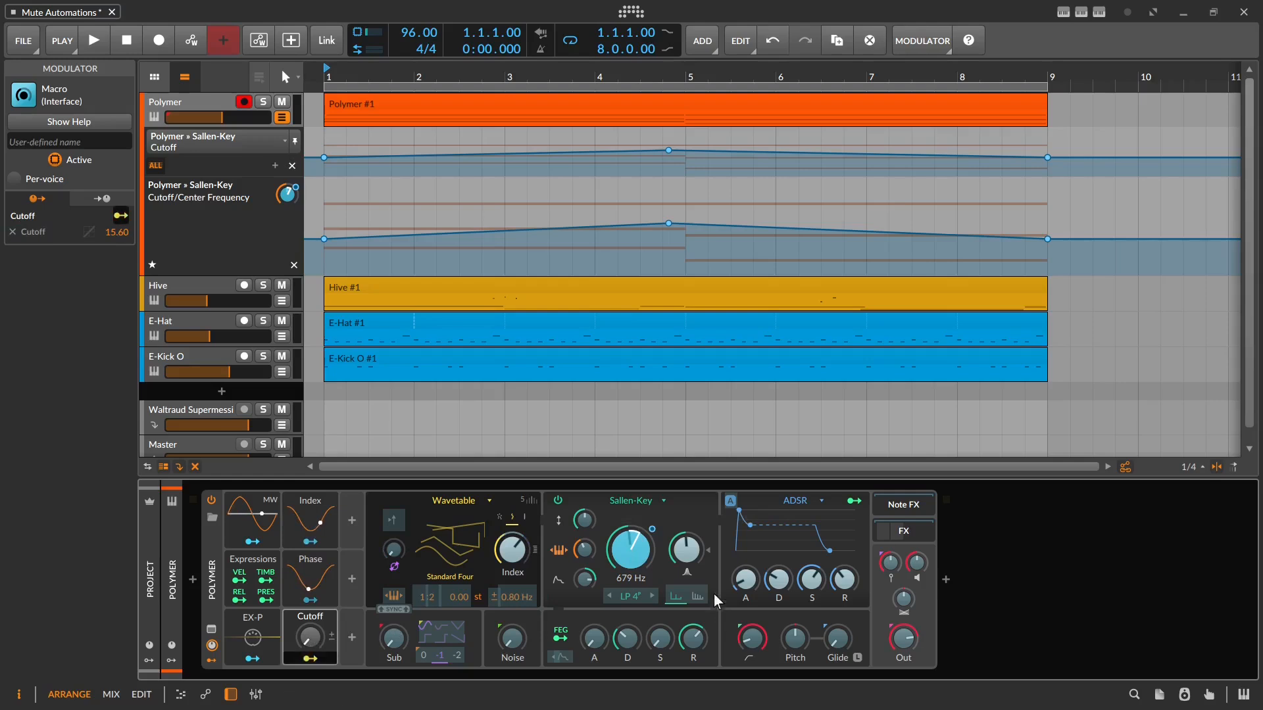
pyautogui.doubleClick(610, 543)
pyautogui.moveTo(625, 558); pyautogui.dragTo(625, 551)
pyautogui.moveTo(316, 641); pyautogui.dragTo(316, 566)
pyautogui.moveTo(630, 551); pyautogui.dragTo(630, 556)
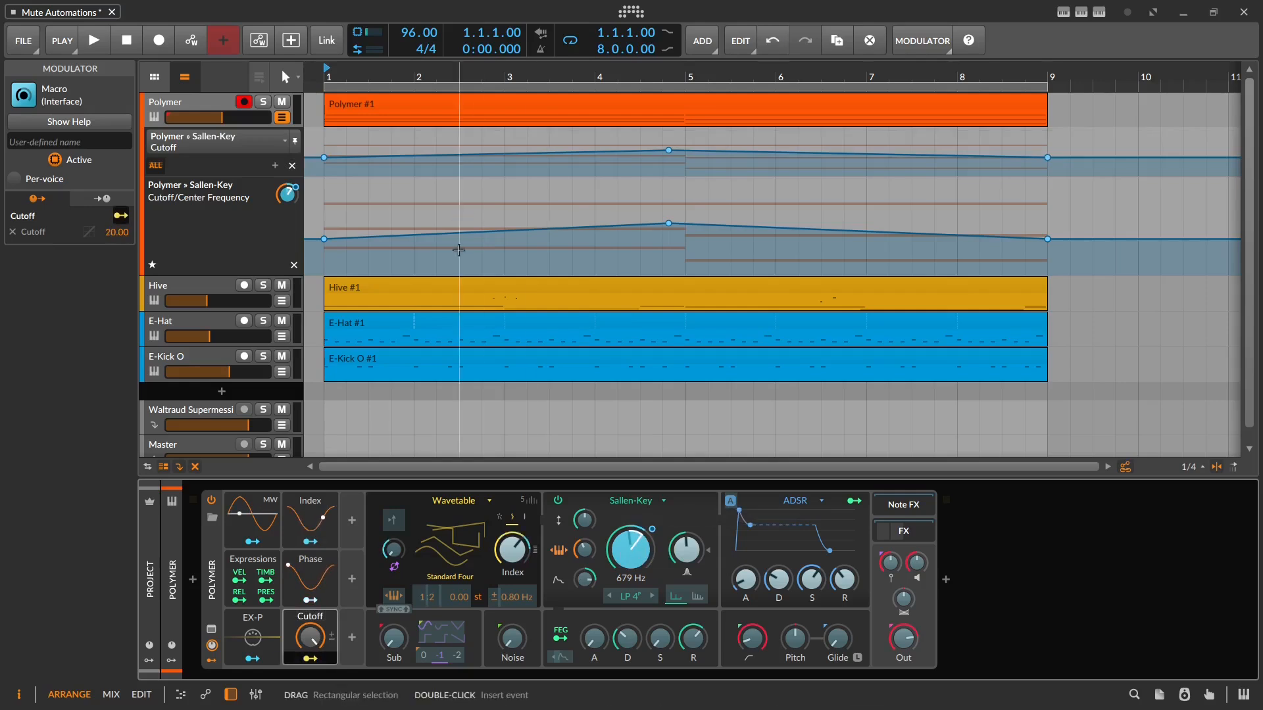
# Delete the Cutoff/Center Frequency automation and audition the macro by sweeping it up during playback
pyautogui.click(293, 265)
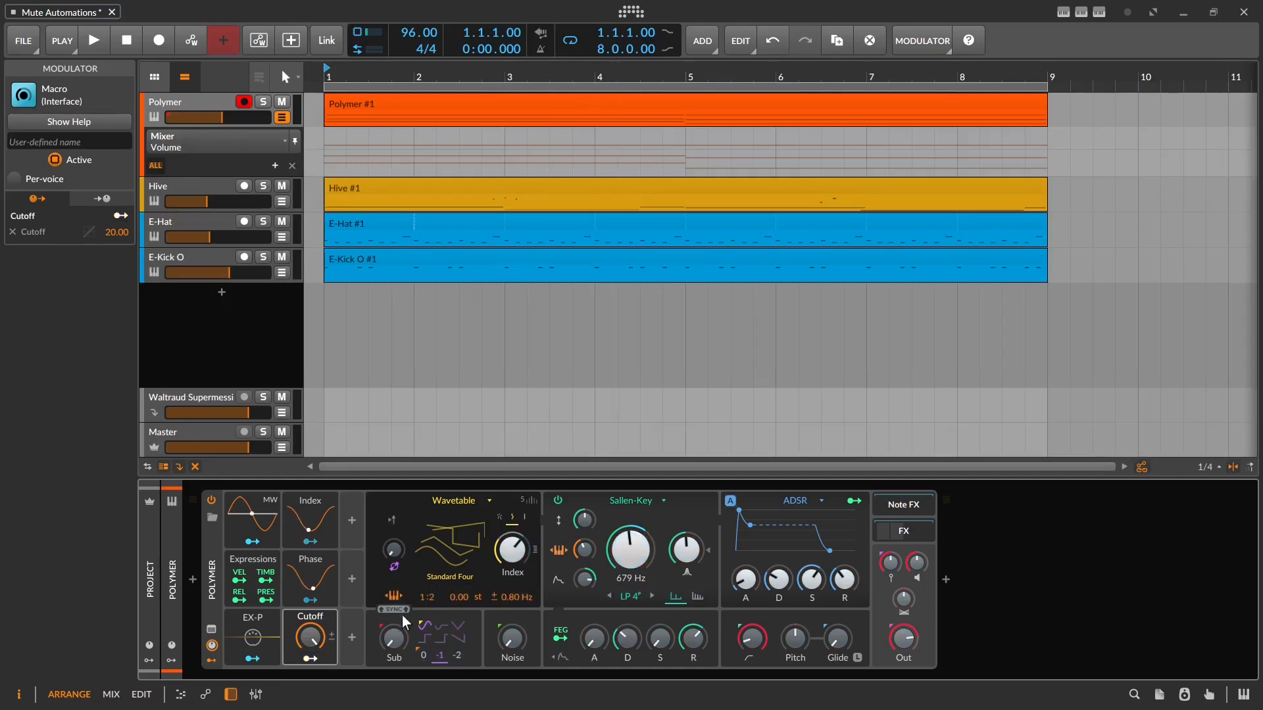
pyautogui.press('space')
pyautogui.click(309, 637)
pyautogui.moveTo(309, 637); pyautogui.dragTo(309, 546)
pyautogui.press('space')
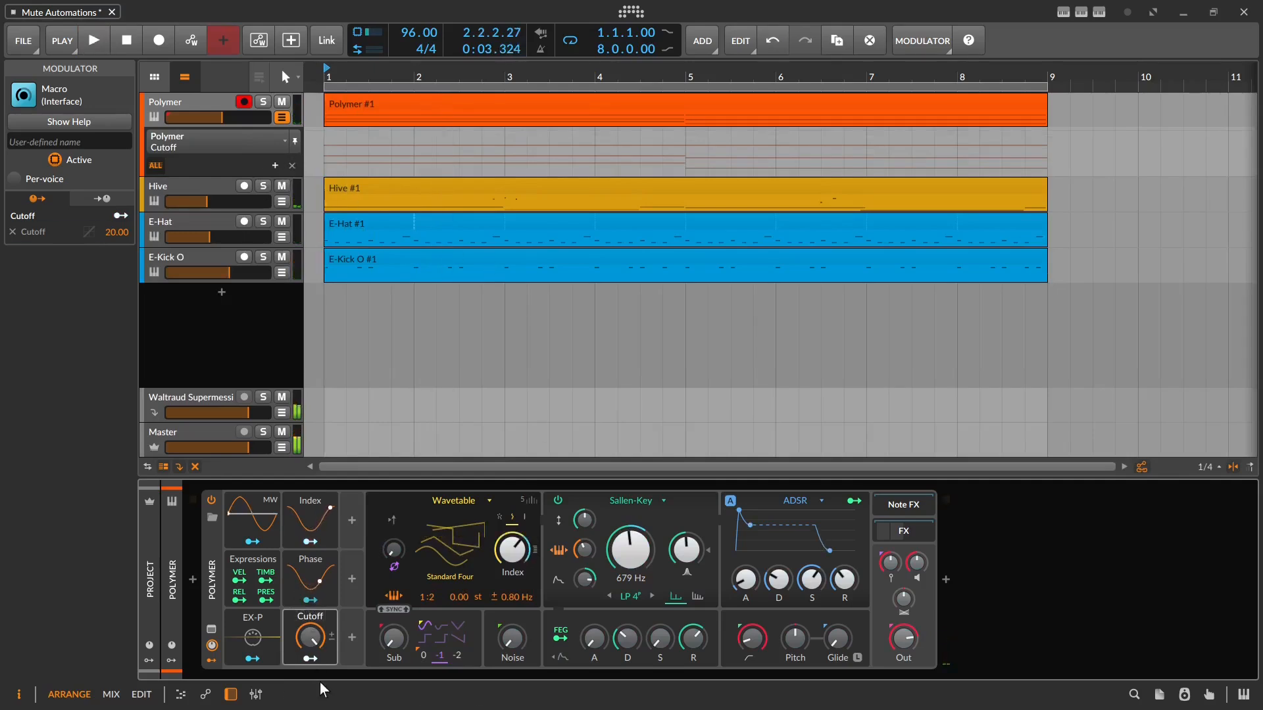
# Reset the macro to its default value and rename it Macro Cutoff
pyautogui.doubleClick(323, 641)
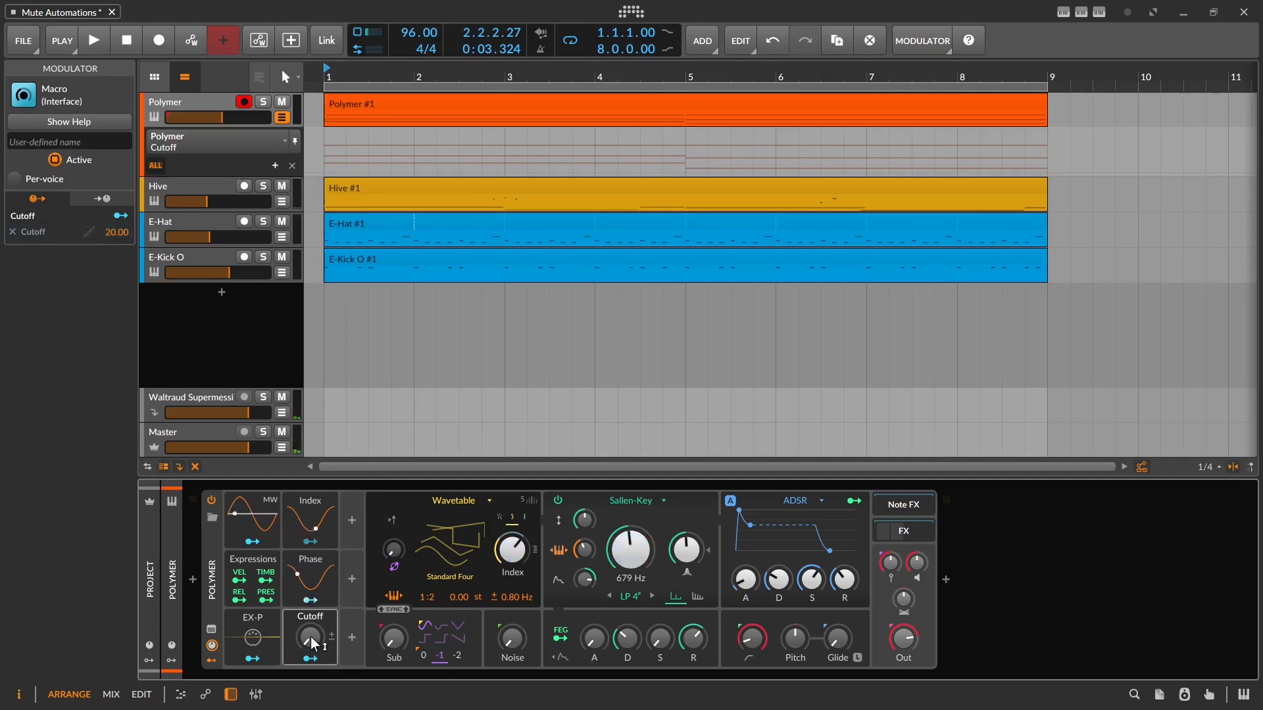
pyautogui.rightClick(312, 644)
pyautogui.press('Escape')
pyautogui.doubleClick(300, 616)
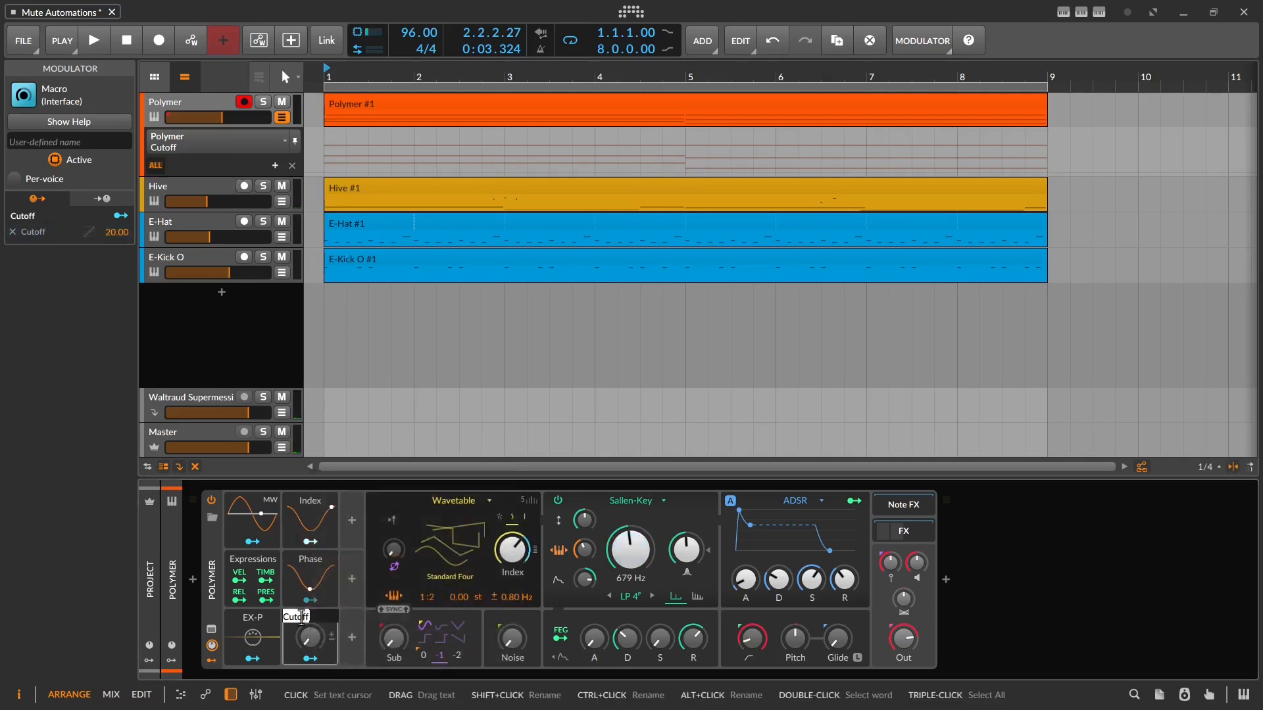
pyautogui.write('Macro')
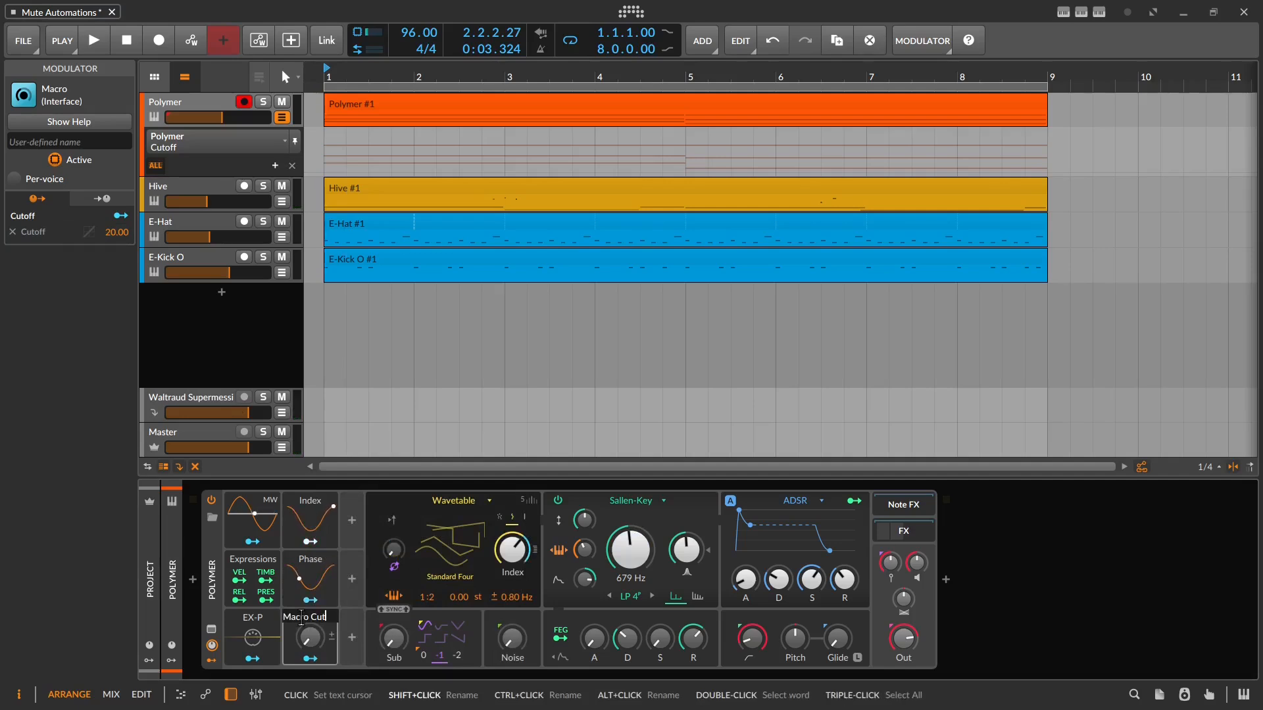
pyautogui.press('Return')
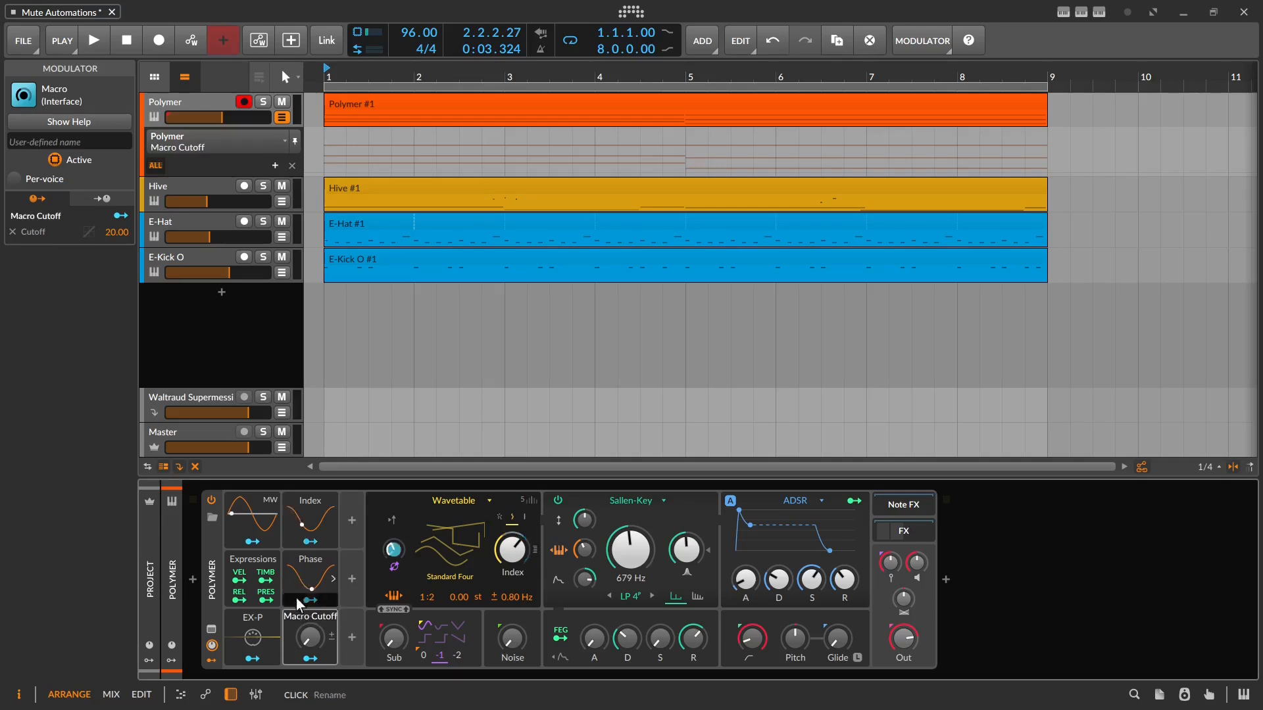
# Add Macro Cutoff automation that rises from 0% at bar 1 to its maximum just before bar 5 and falls to 0% at bar 9
pyautogui.rightClick(310, 636)
pyautogui.click(361, 501)
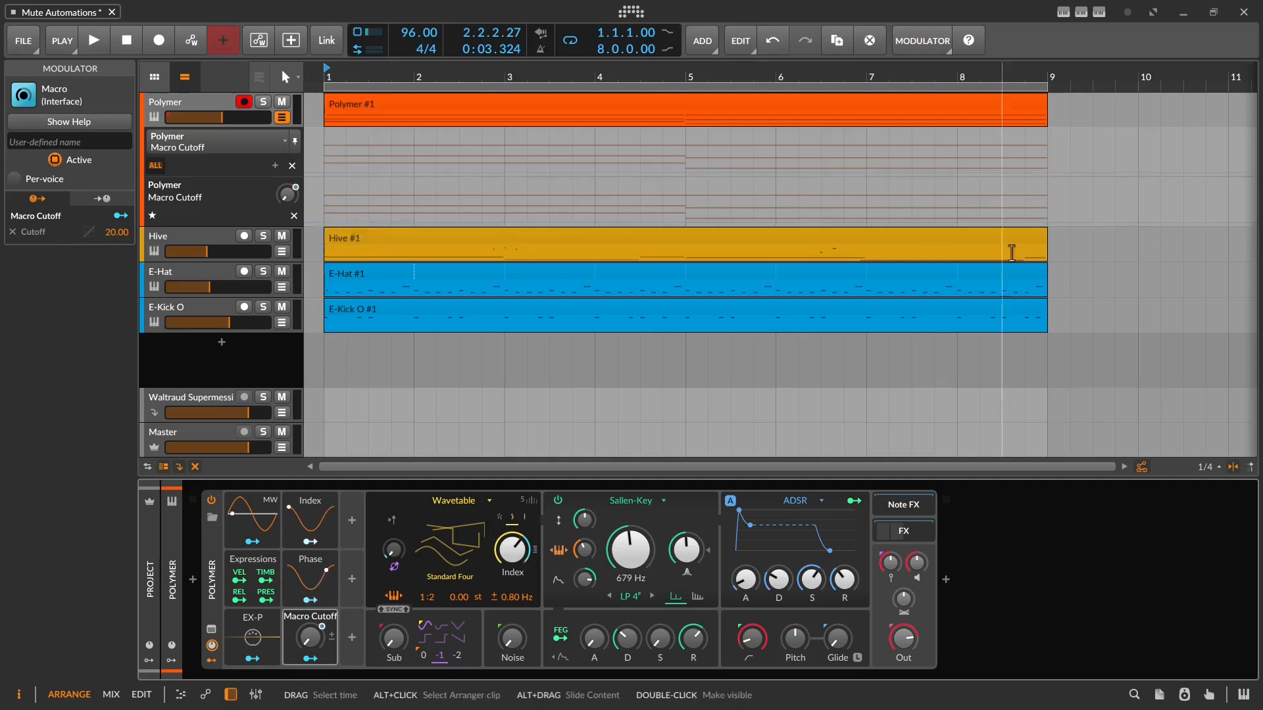
pyautogui.click(1040, 222)
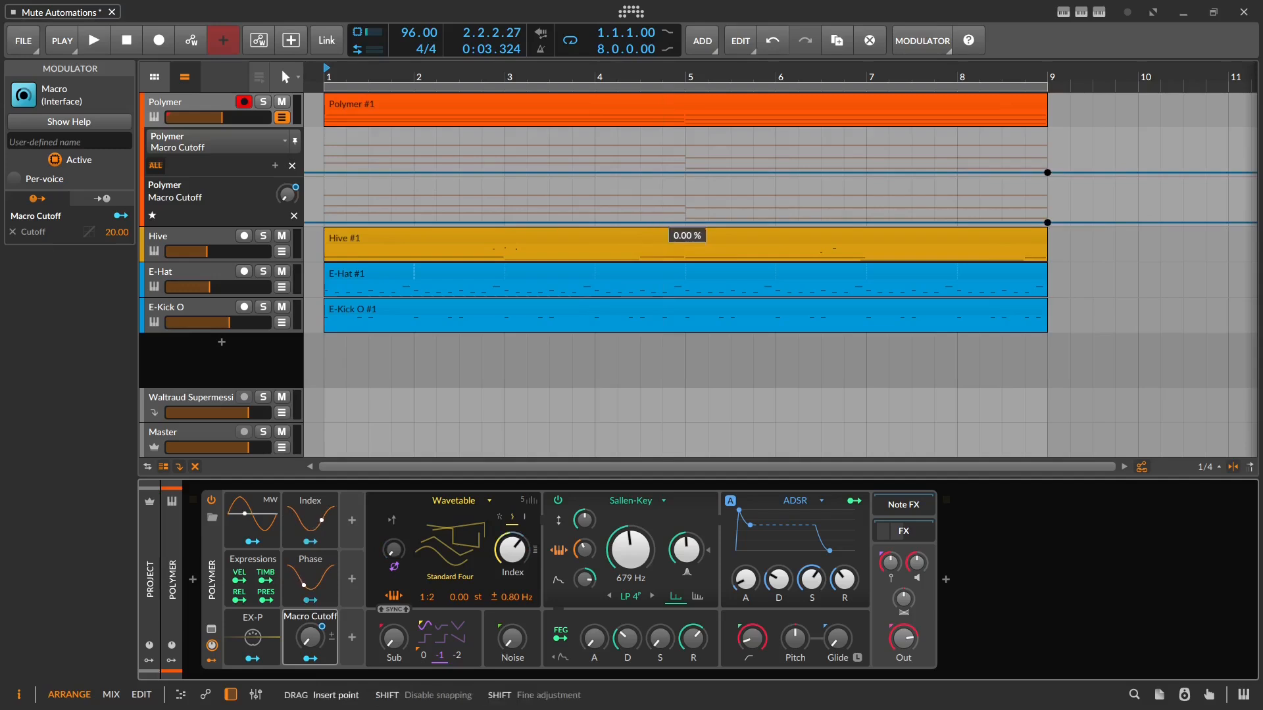
pyautogui.moveTo(662, 222); pyautogui.dragTo(662, 180)
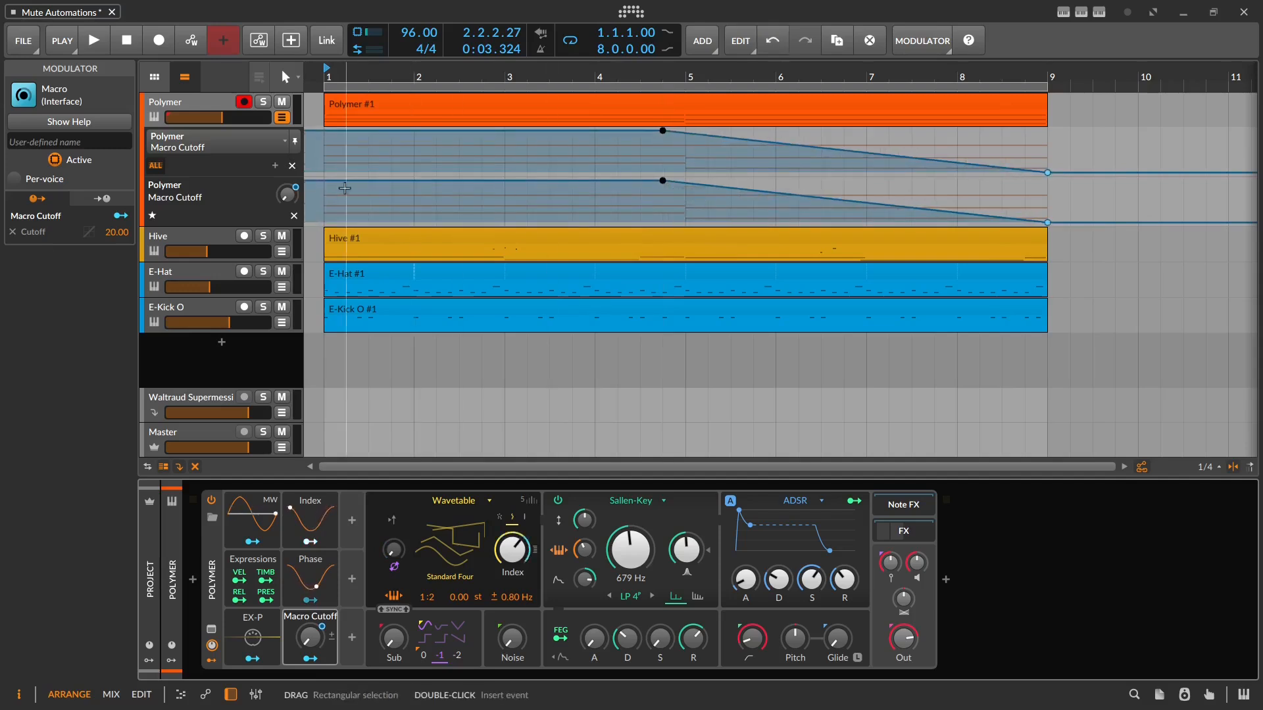
pyautogui.click(327, 222)
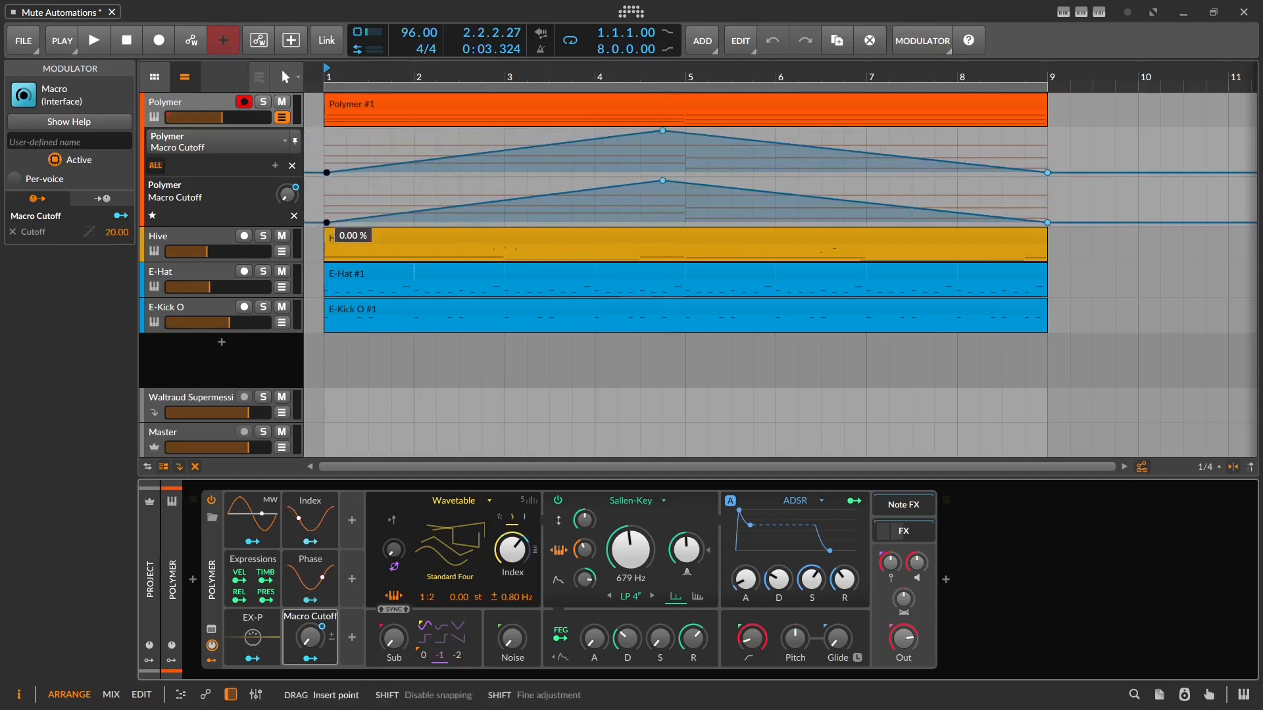
# Enlarge the Macro Cutoff automation lane and set the playback start just before bar 5
pyautogui.click(663, 180)
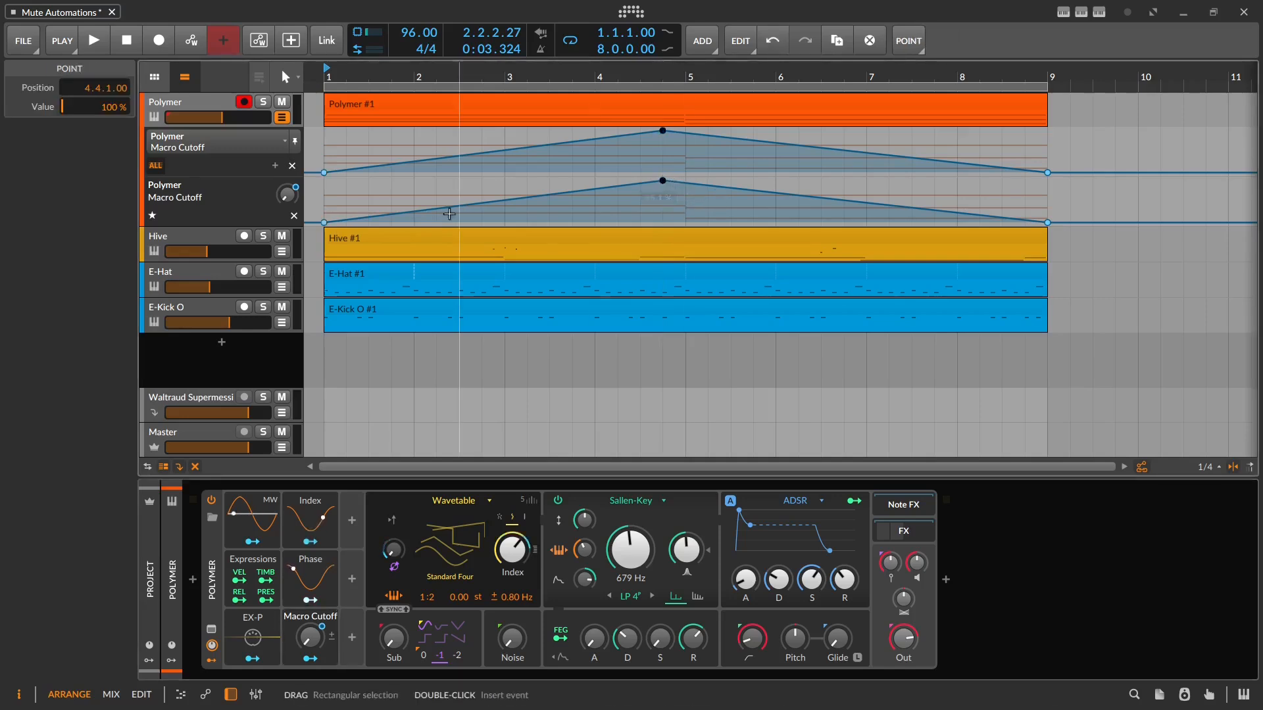
pyautogui.moveTo(317, 244); pyautogui.dragTo(322, 295)
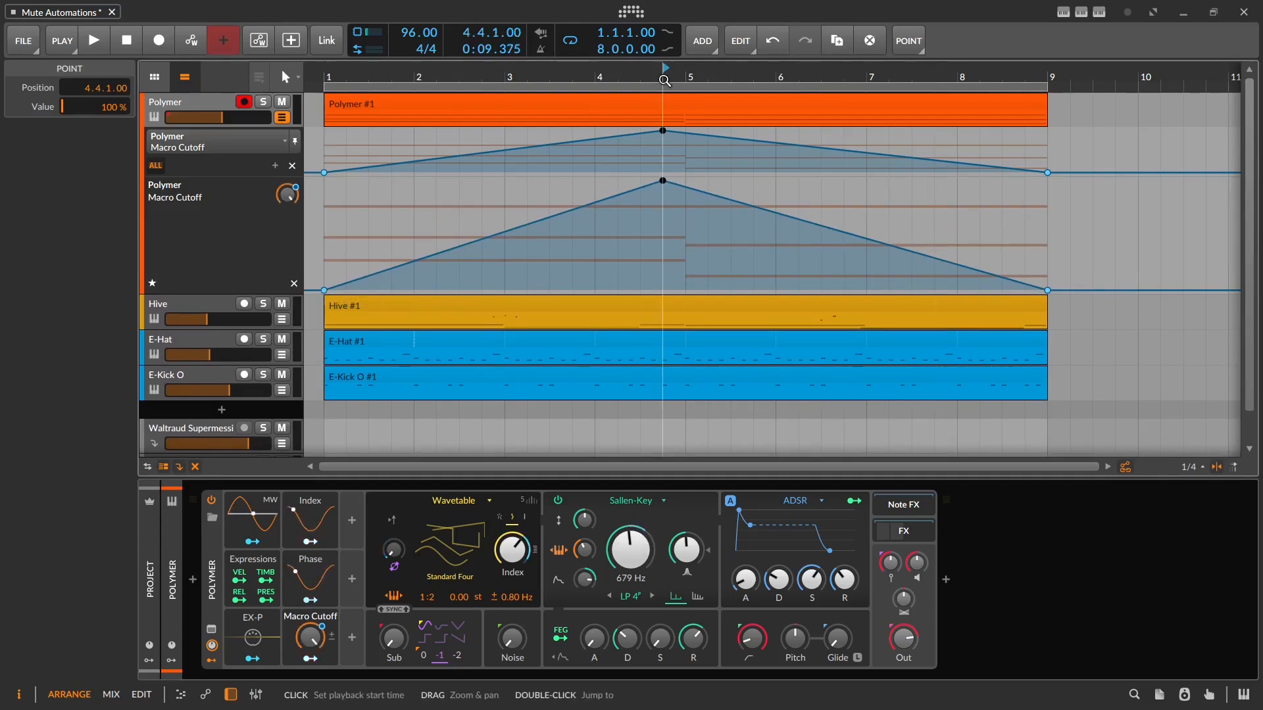
pyautogui.moveTo(664, 72); pyautogui.dragTo(665, 83)
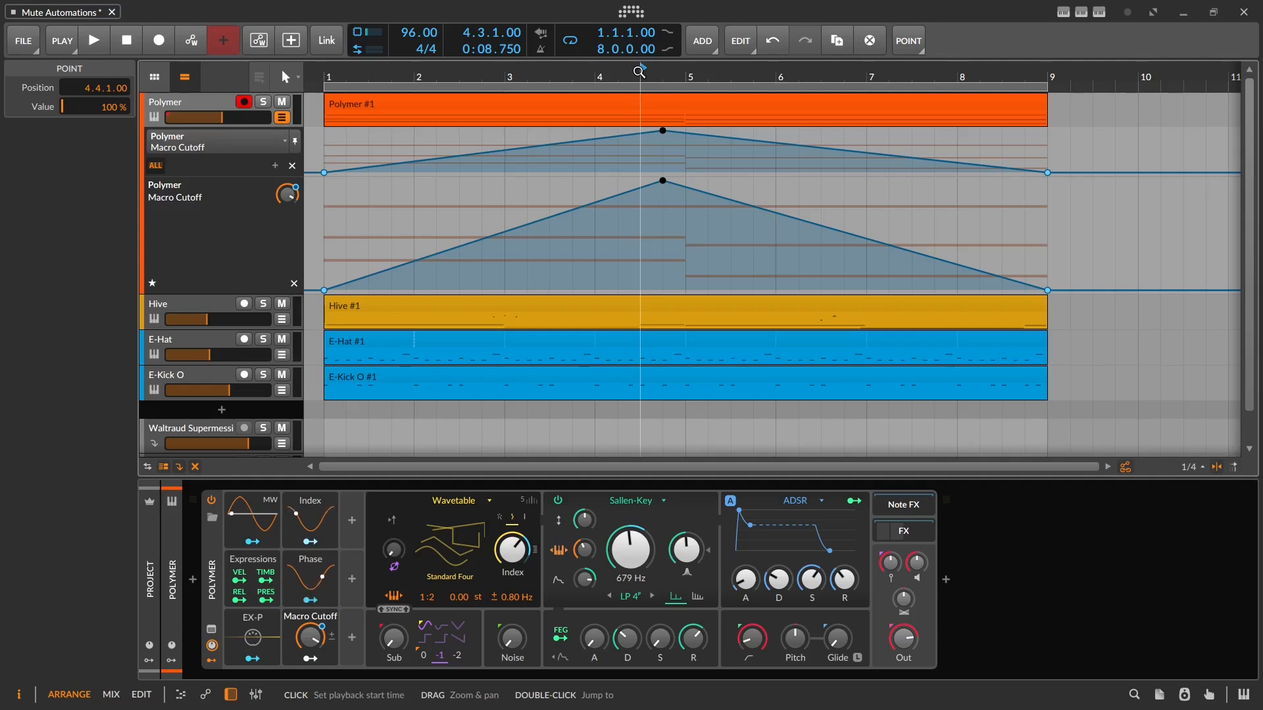
# Play the loop and lower the Sallen-Key cutoff to 324 Hz while the macro automation runs
pyautogui.press('space')
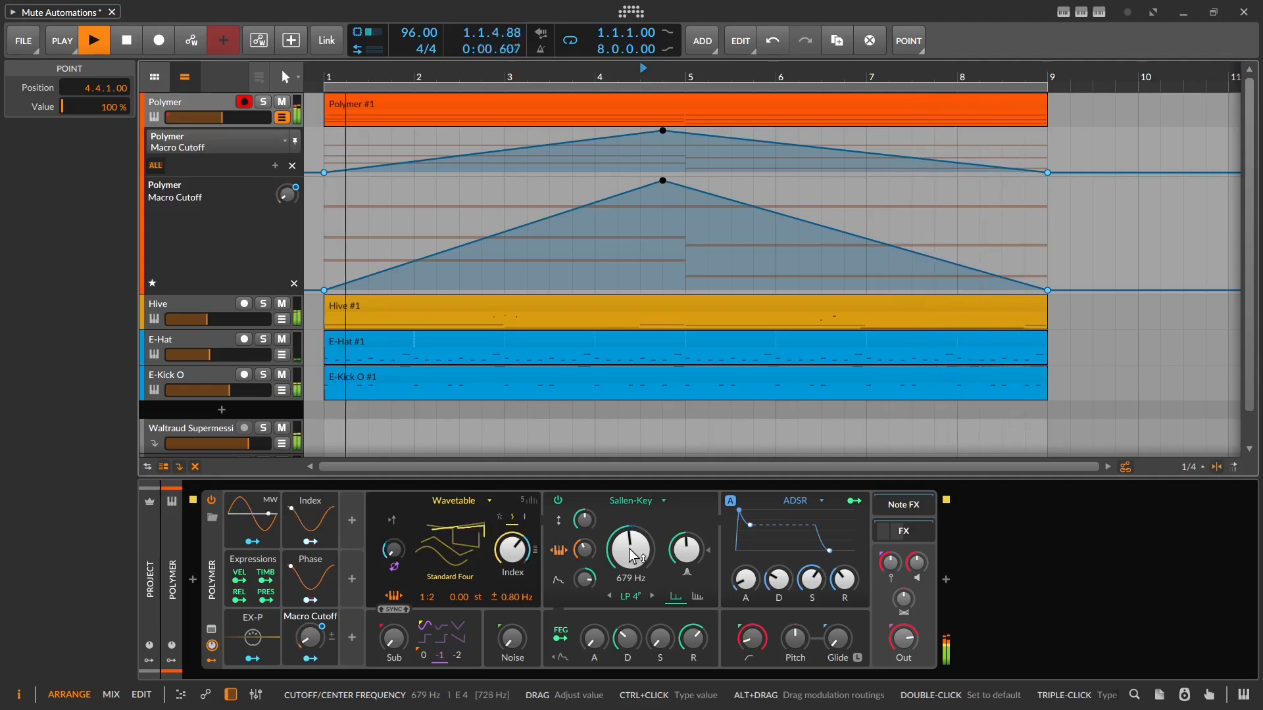
pyautogui.moveTo(630, 549); pyautogui.dragTo(629, 556)
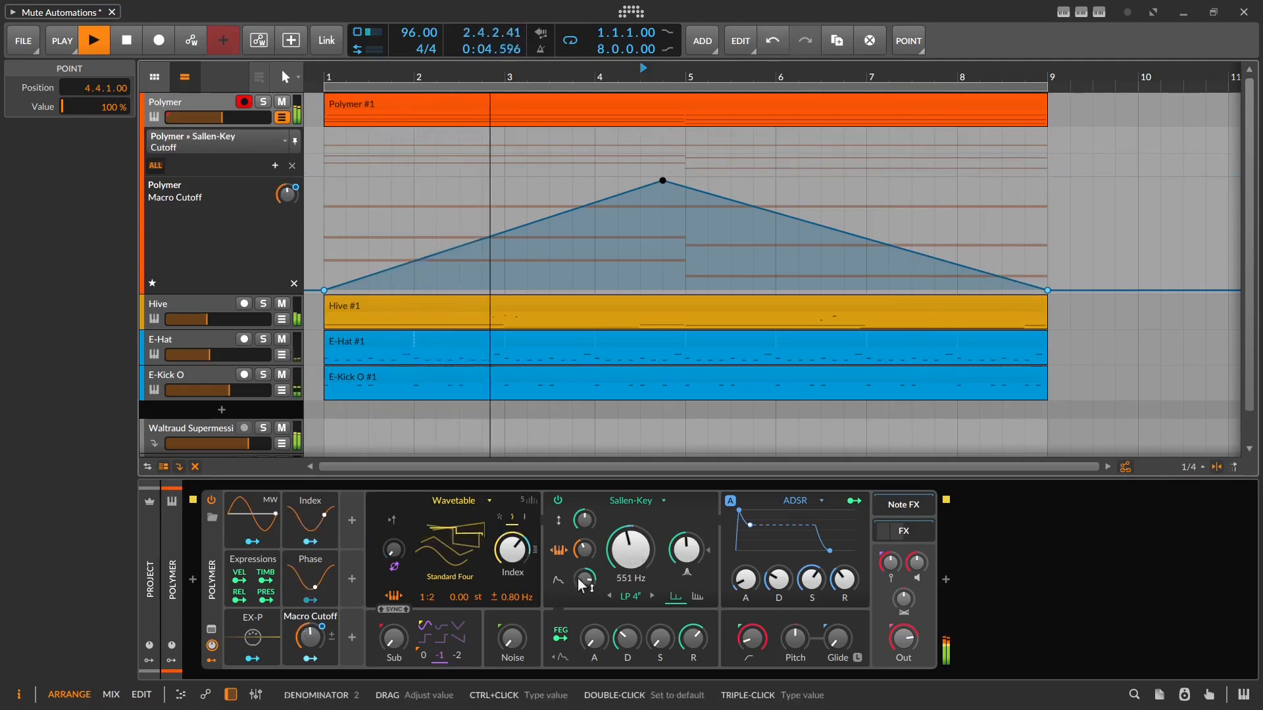
pyautogui.moveTo(628, 552); pyautogui.dragTo(630, 562)
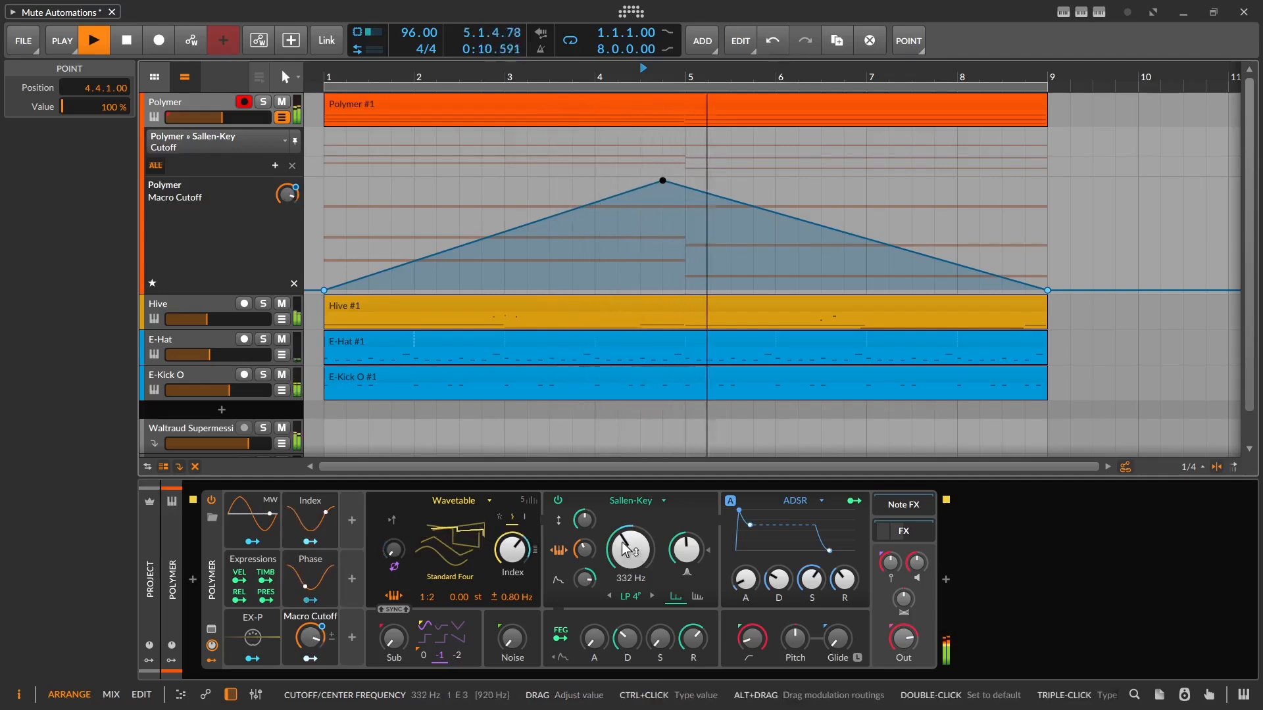
pyautogui.moveTo(625, 551); pyautogui.dragTo(626, 552)
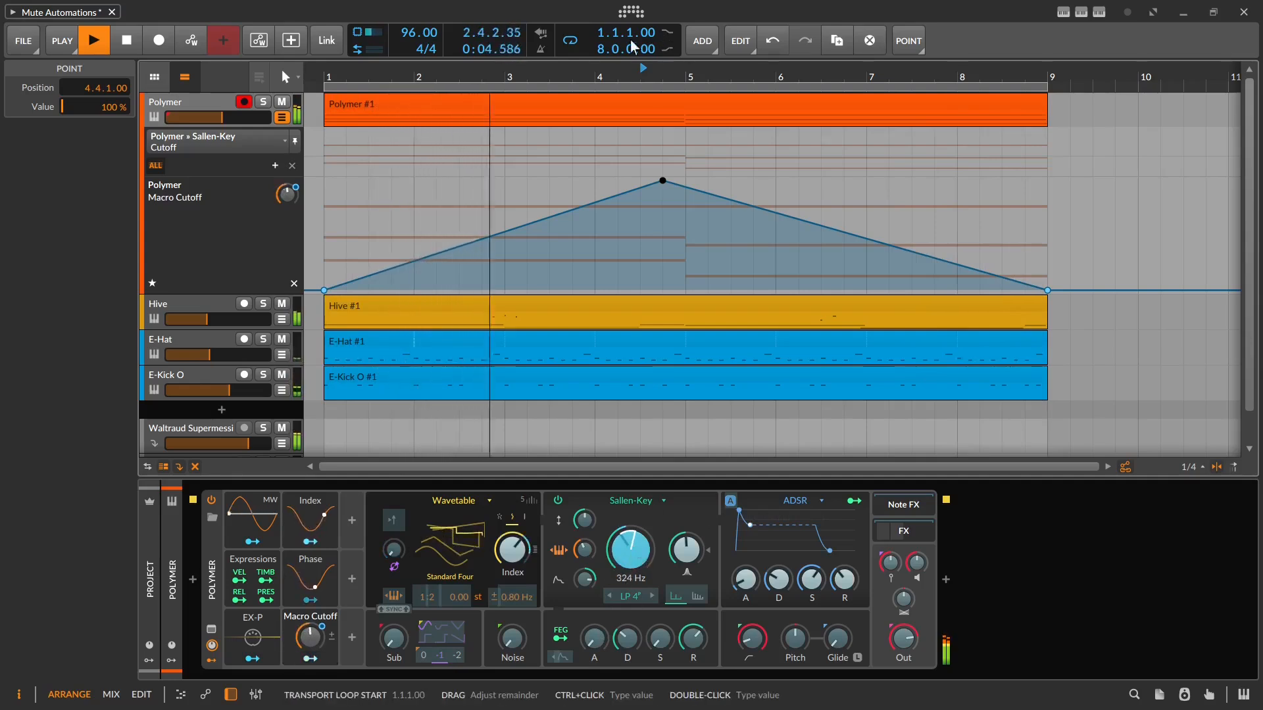
# Set the playback start to bar 4 and raise Macro Cutoff's modulation amount on the Sallen-Key cutoff to 23.20
pyautogui.click(599, 69)
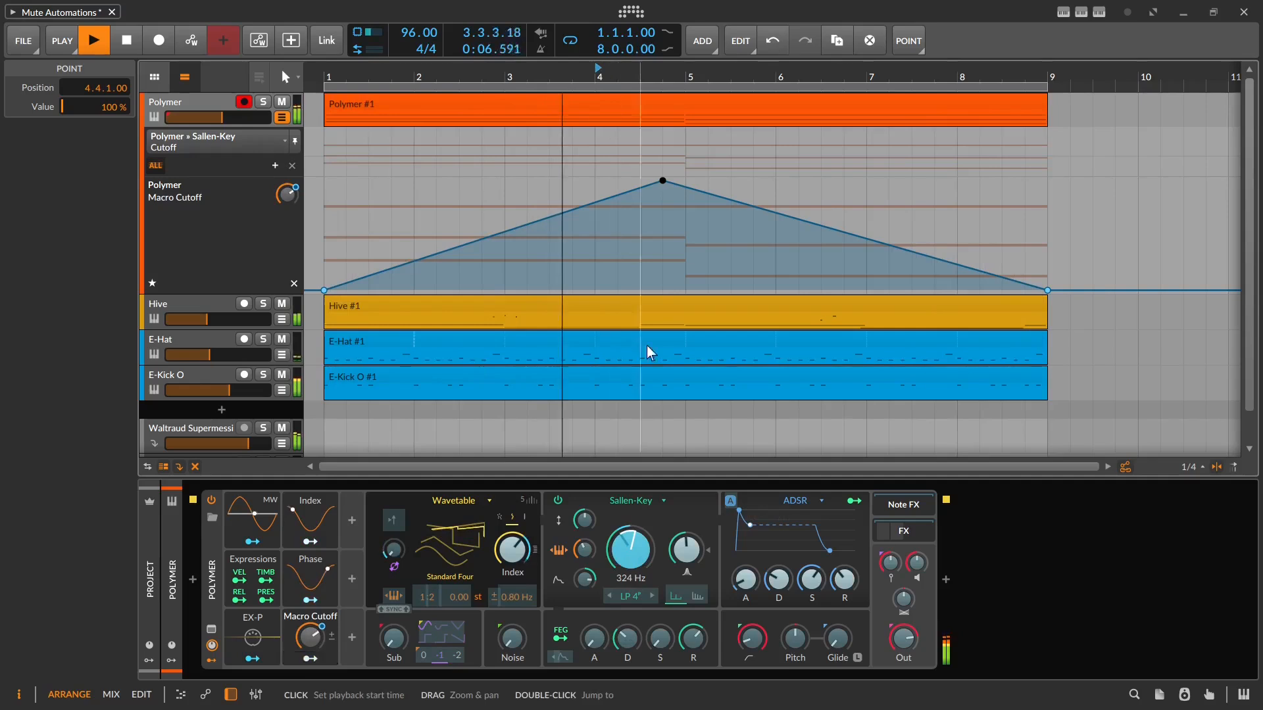
pyautogui.click(627, 551)
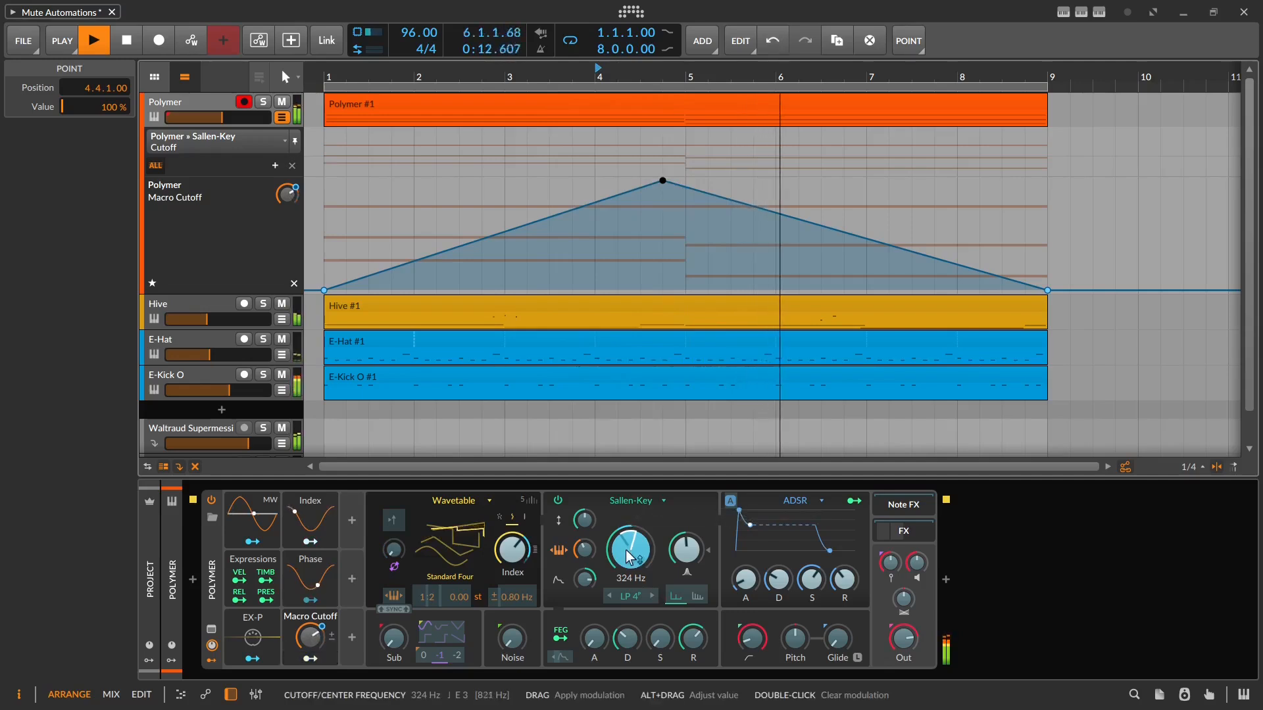
pyautogui.press('Escape')
pyautogui.press('space')
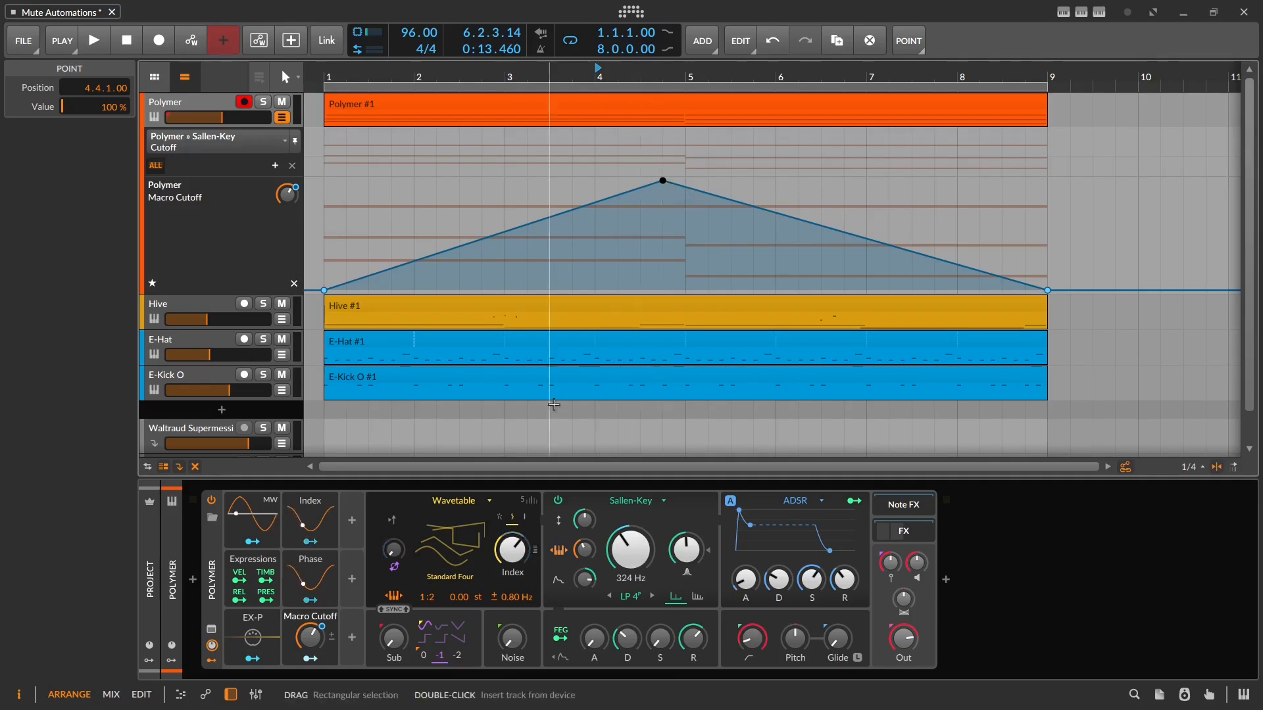
# Override the Macro Cutoff automation by turning its knob by hand during playback, and restore automation control
pyautogui.press('space')
pyautogui.click(319, 638)
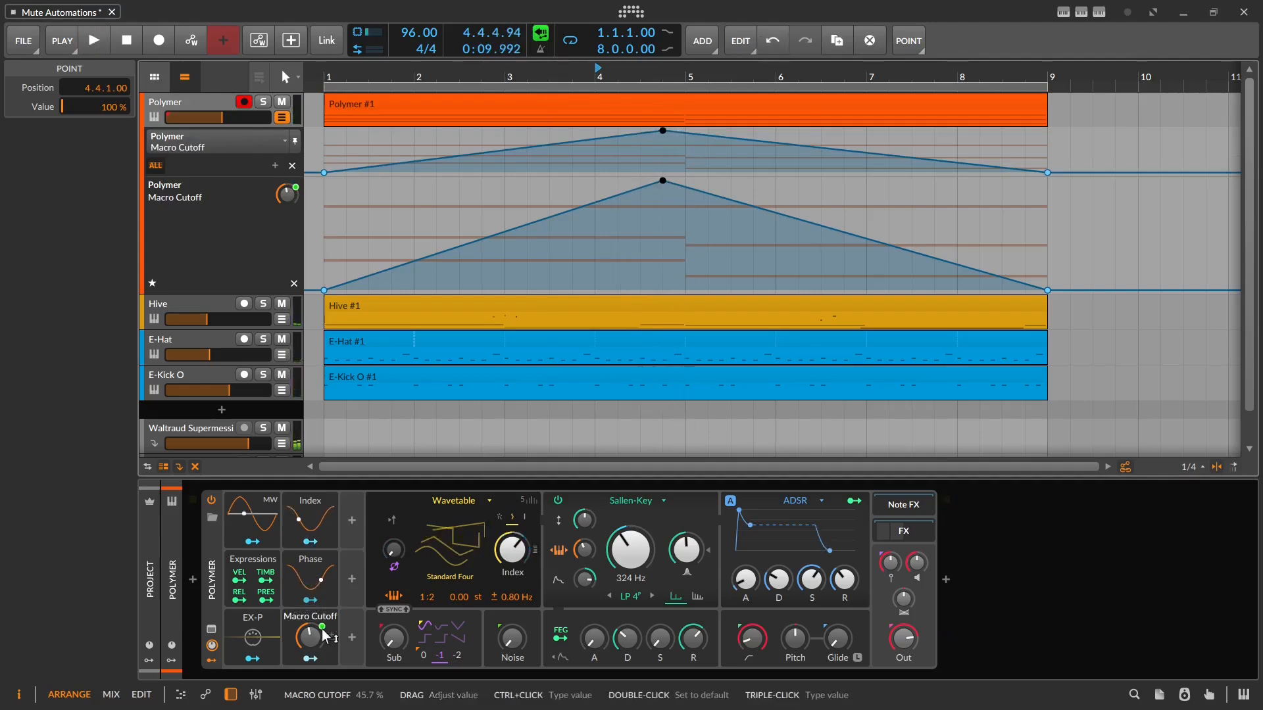
pyautogui.click(541, 34)
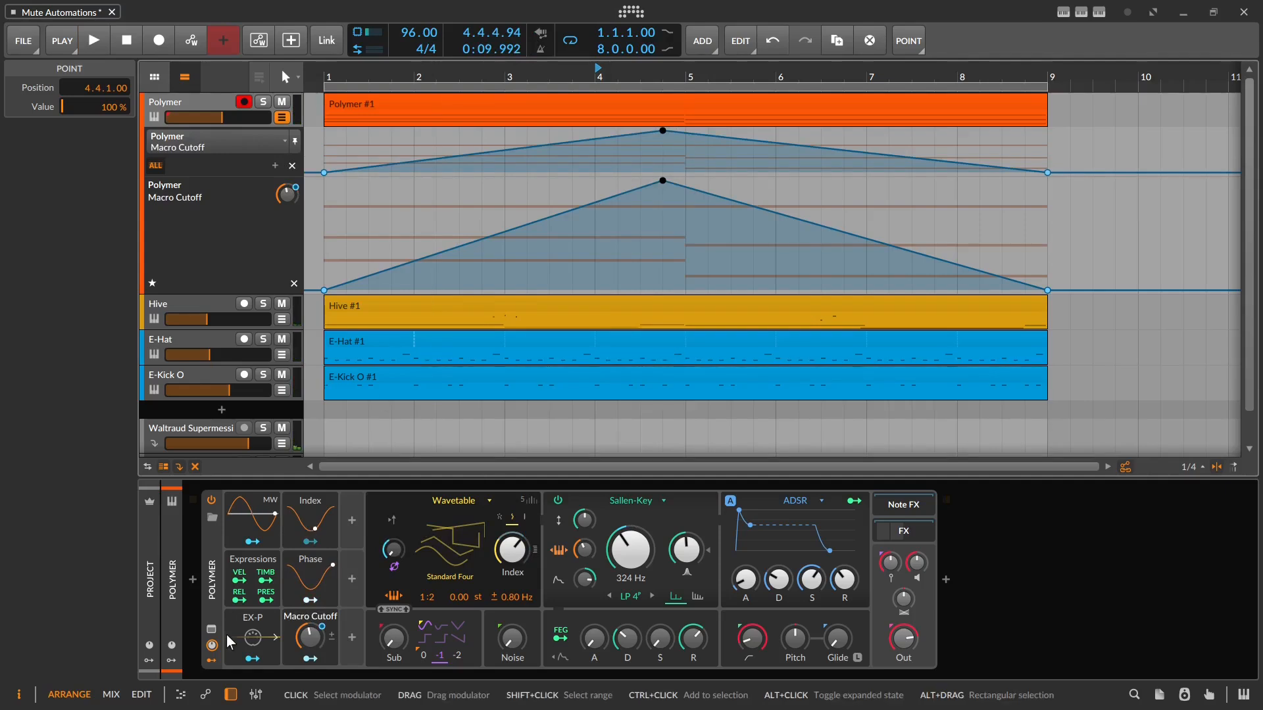
pyautogui.press('space')
pyautogui.press('space')
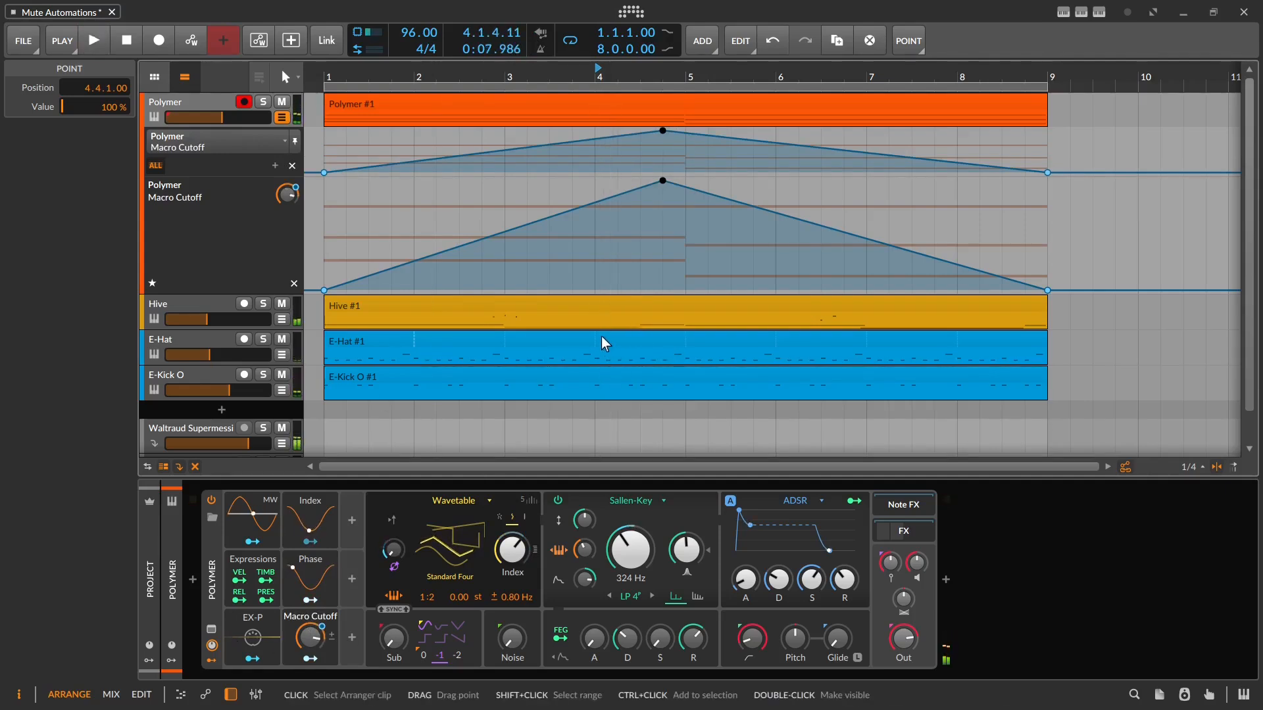
# Temporarily disable Macro Cutoff's modulation of the cutoff in Polymer's modulation list while auditioning the loop, and re-enable it
pyautogui.click(212, 600)
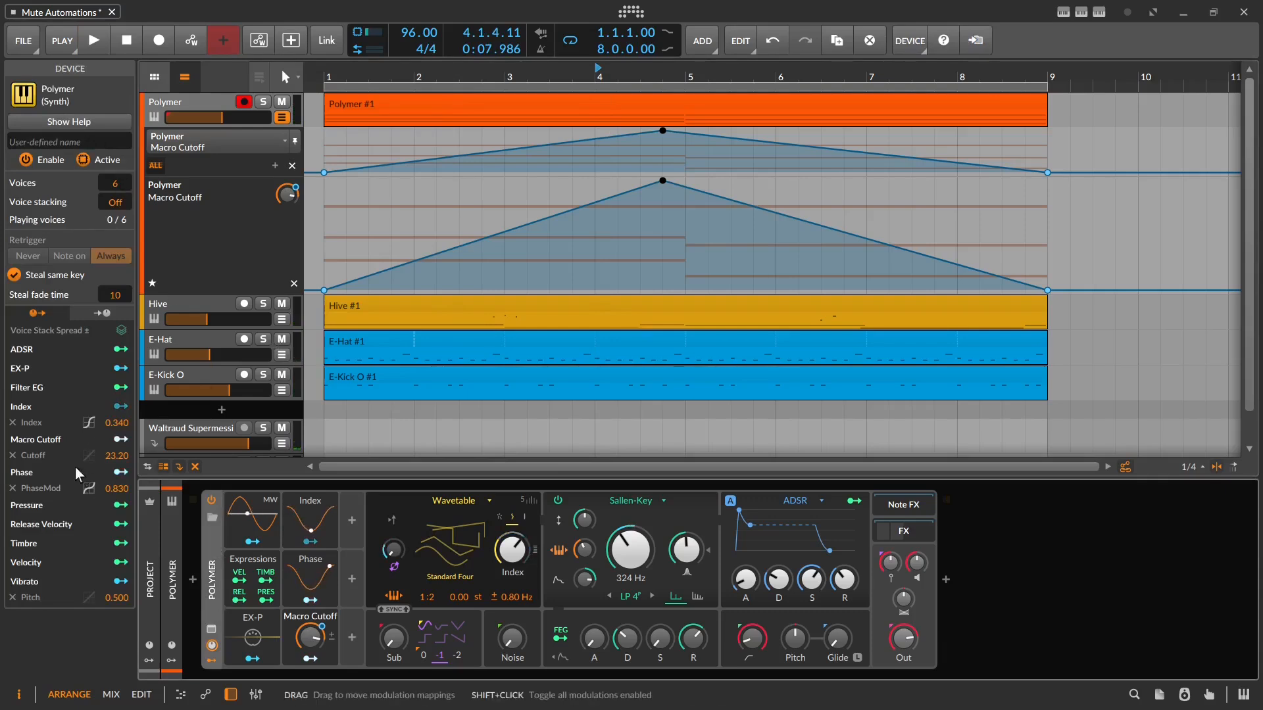
pyautogui.keyDown('shift'); pyautogui.click(34, 457); pyautogui.keyUp('shift')
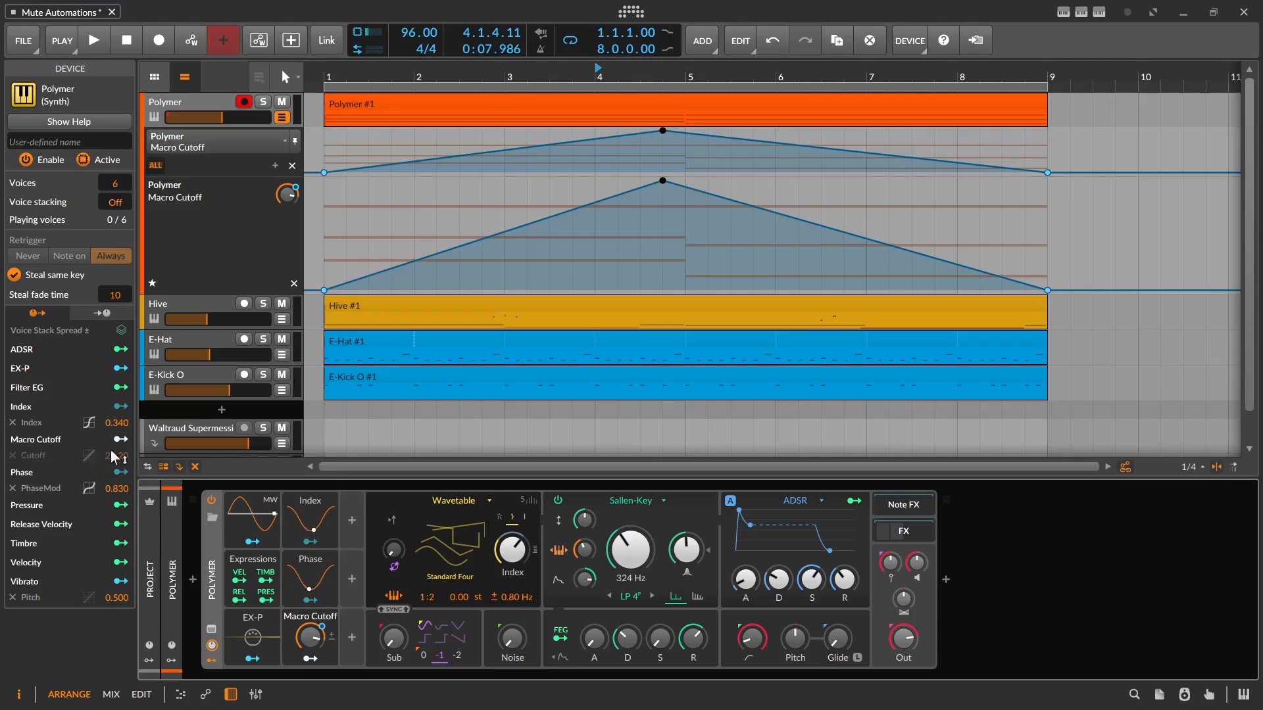
pyautogui.keyDown('shift'); pyautogui.click(28, 455); pyautogui.keyUp('shift')
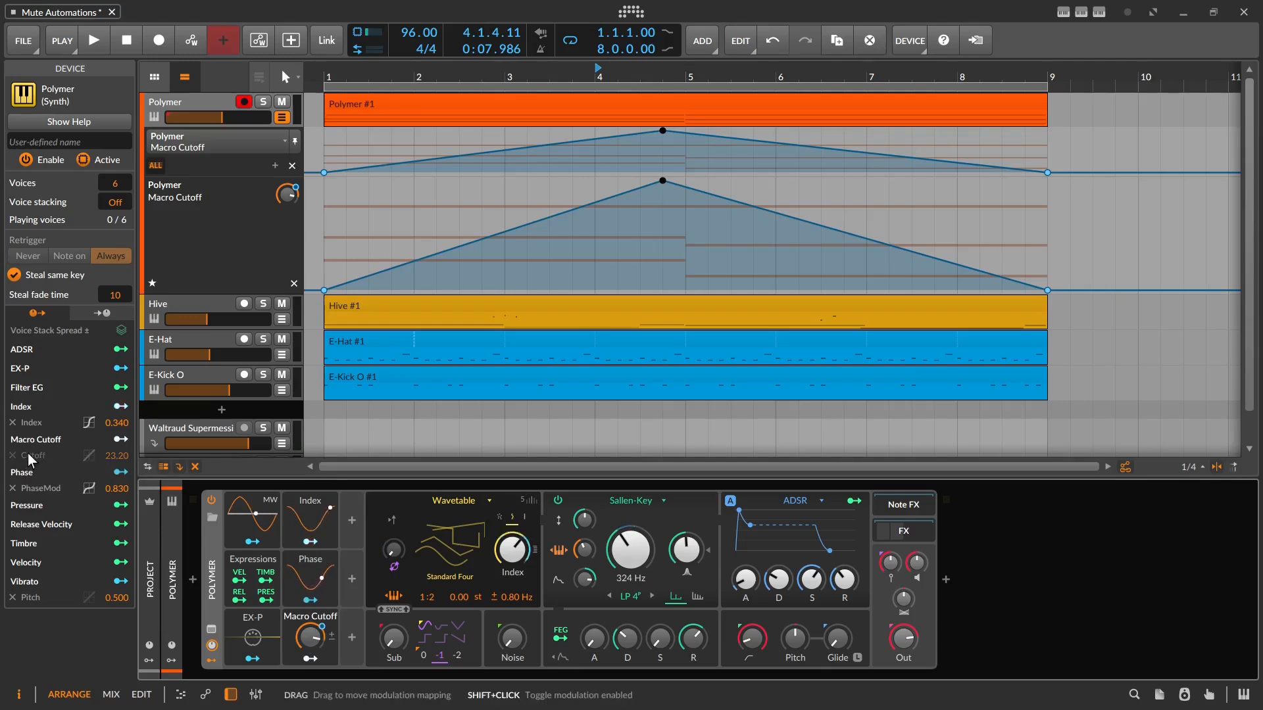
pyautogui.press('space')
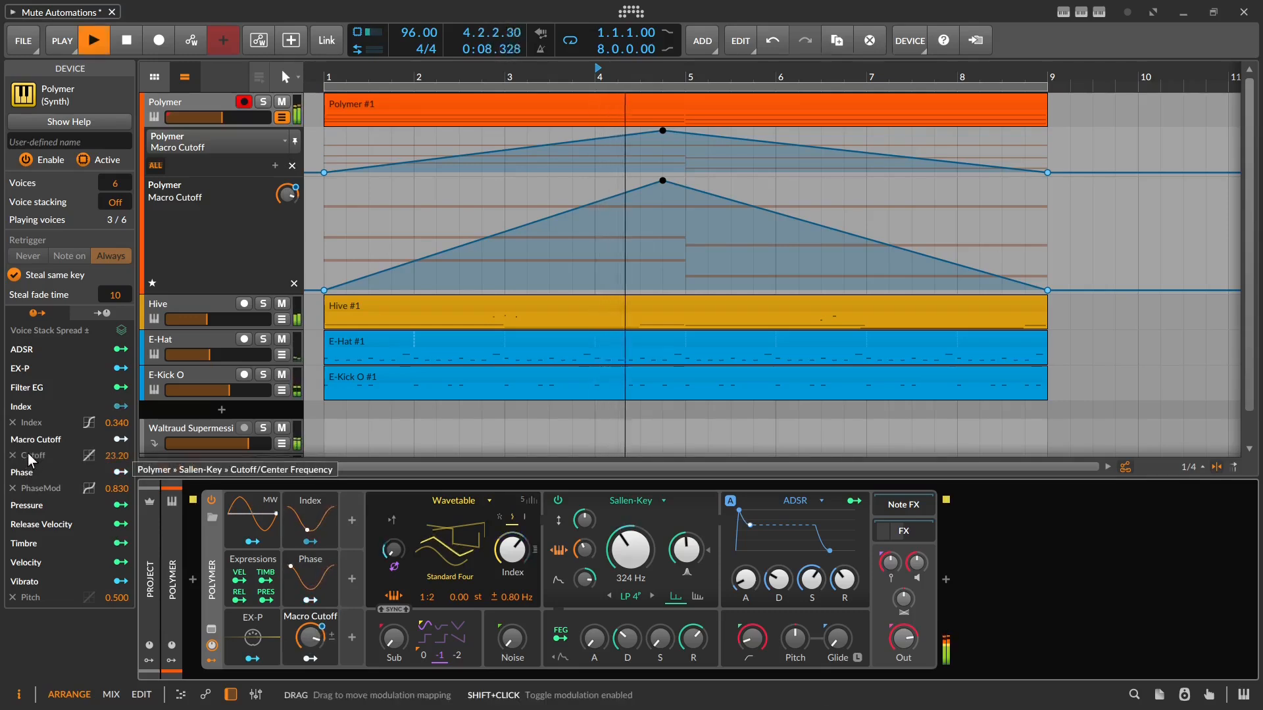
pyautogui.press('space')
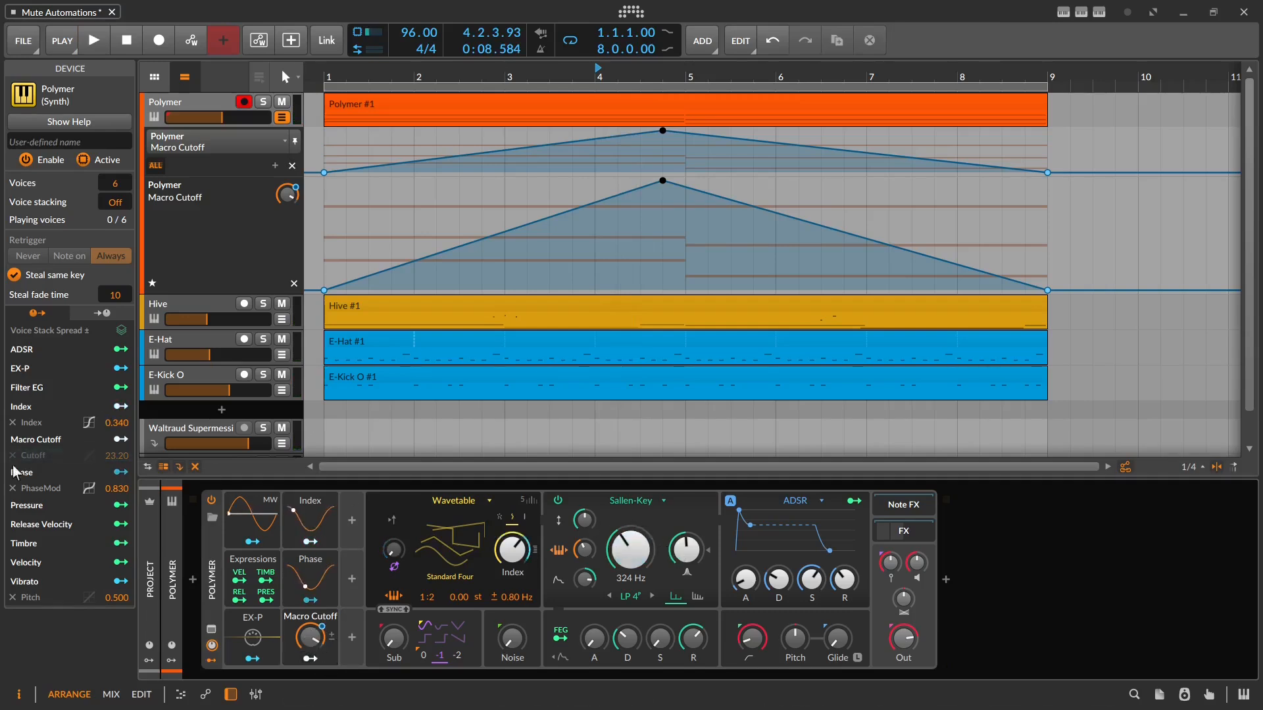
pyautogui.keyDown('shift'); pyautogui.click(41, 459); pyautogui.keyUp('shift')
pyautogui.press('space')
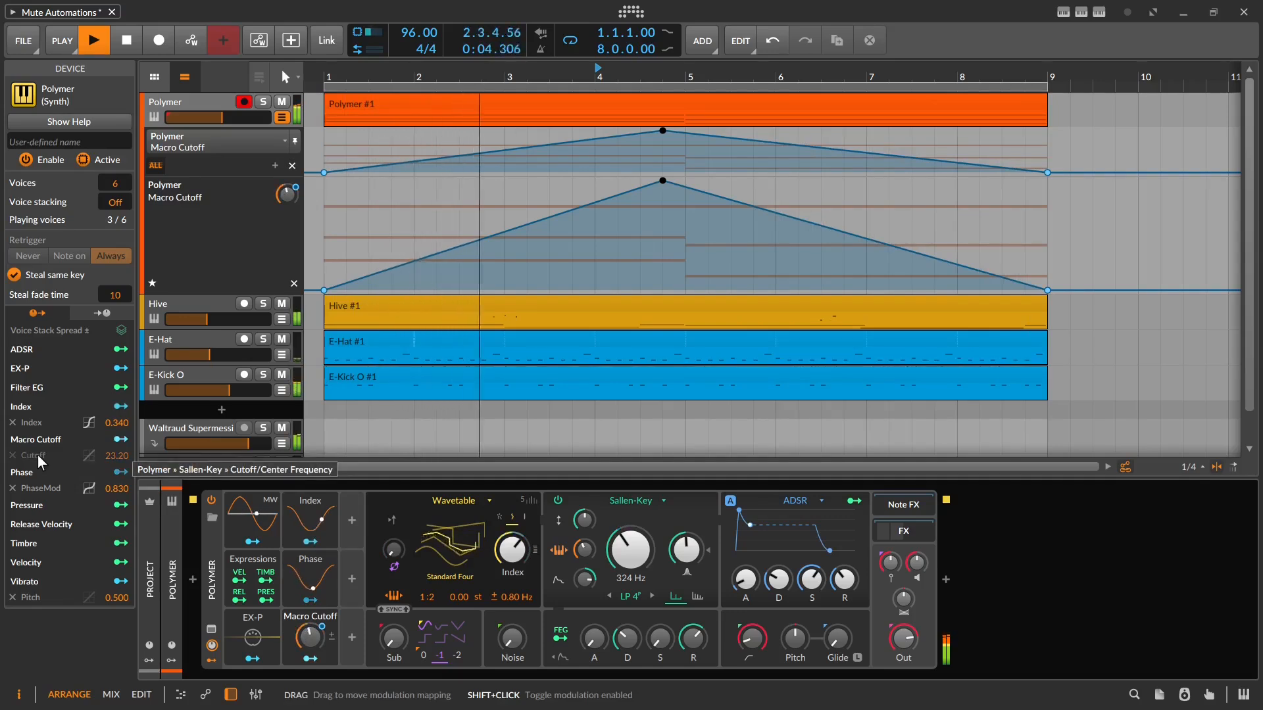
pyautogui.press('space')
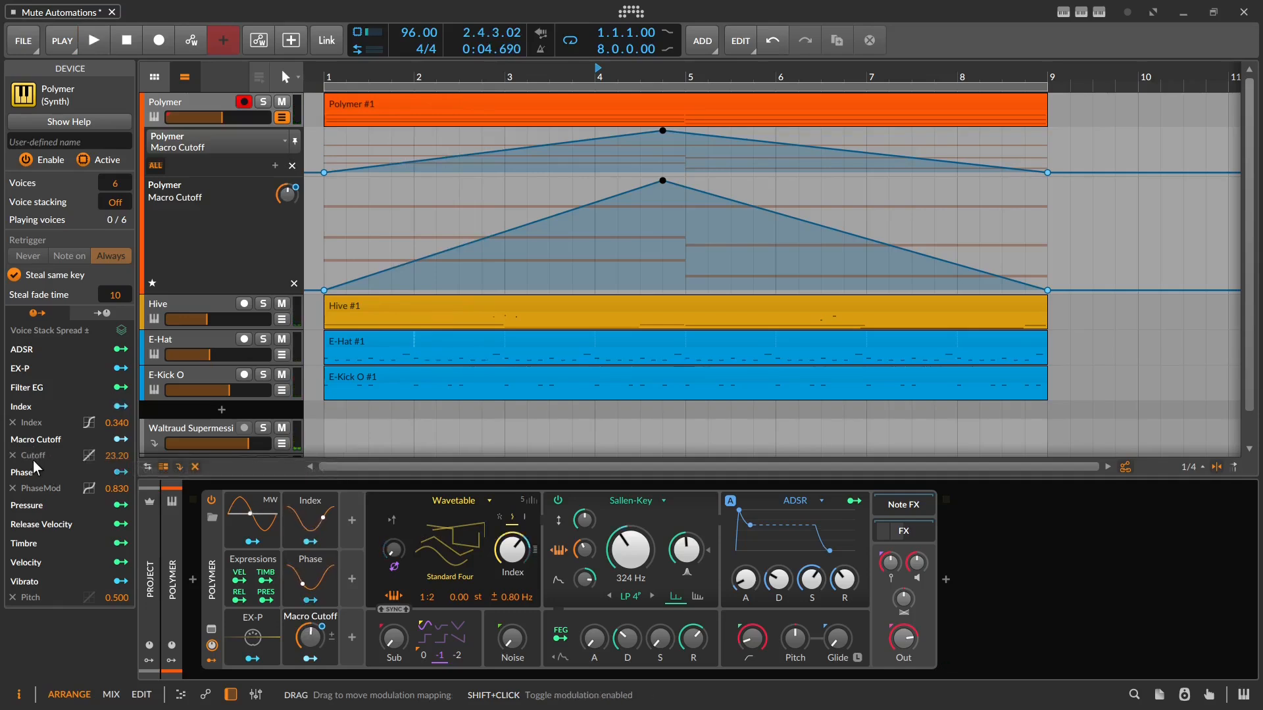
# Set Macro Cutoff's cutoff modulation curve to Exponential and audition it from bar 3 and from bar 1
pyautogui.click(89, 456)
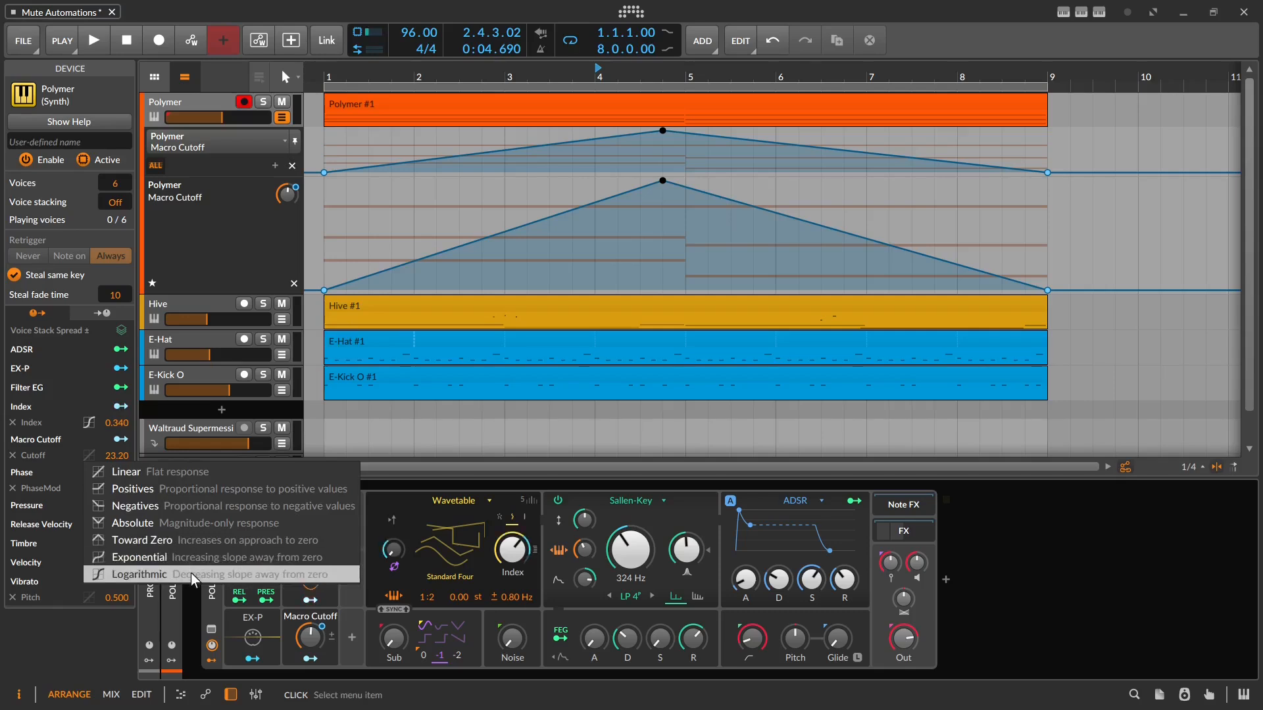
pyautogui.click(189, 556)
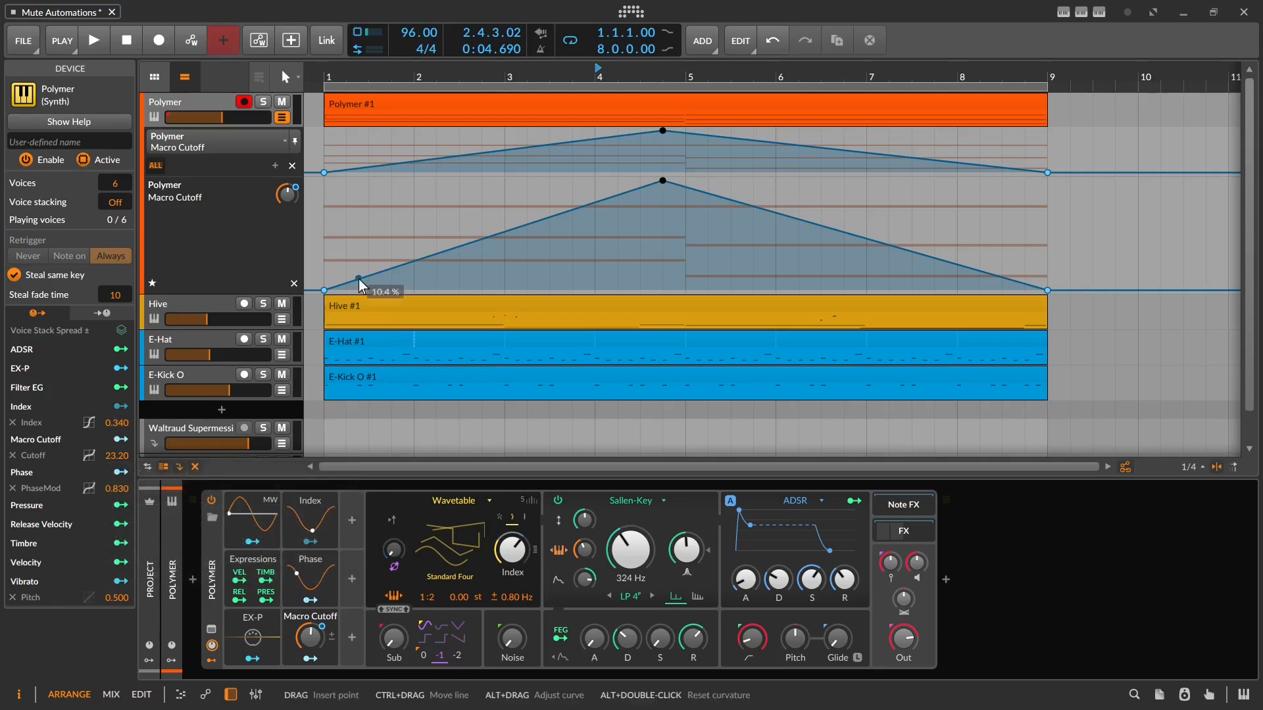
pyautogui.click(505, 76)
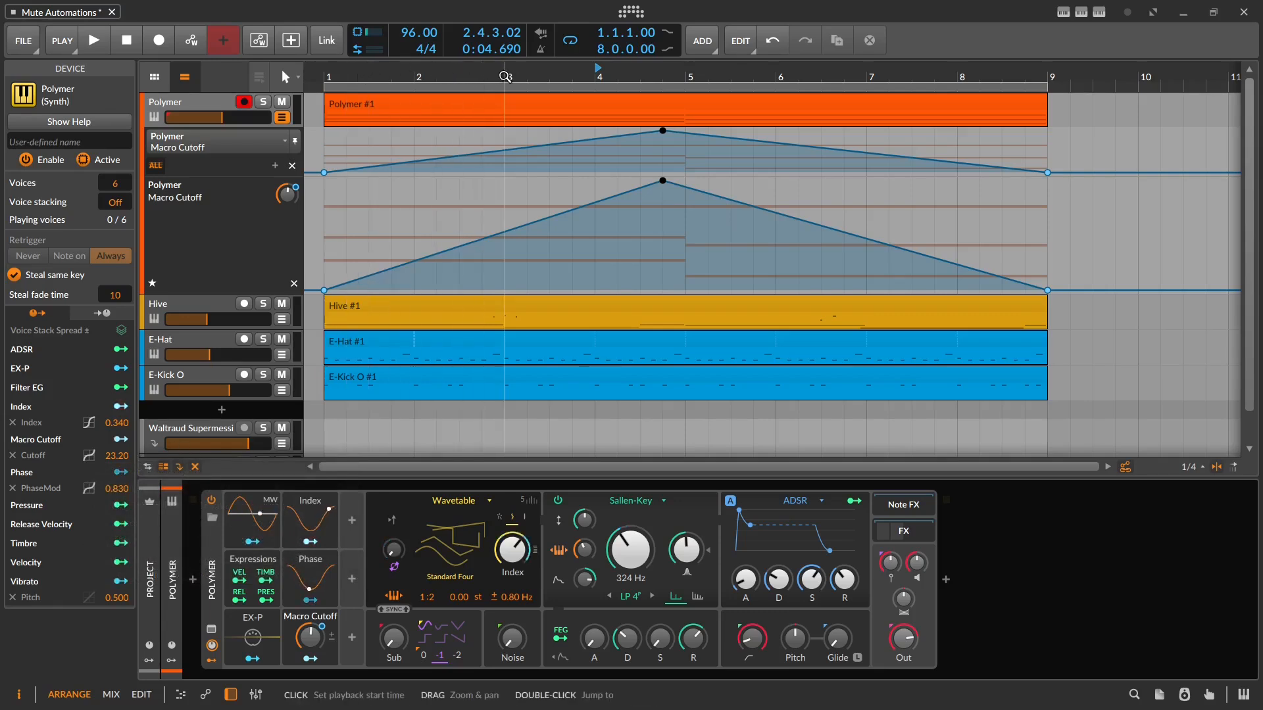
pyautogui.press('space')
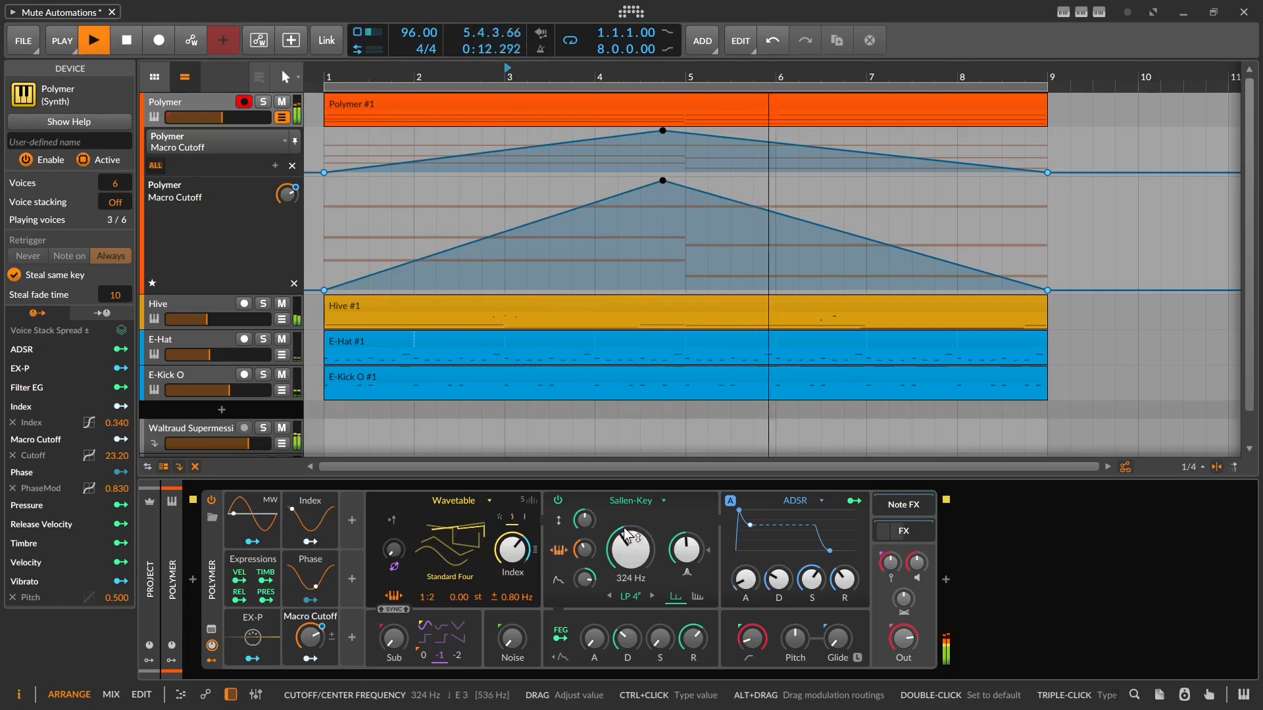
pyautogui.press('space')
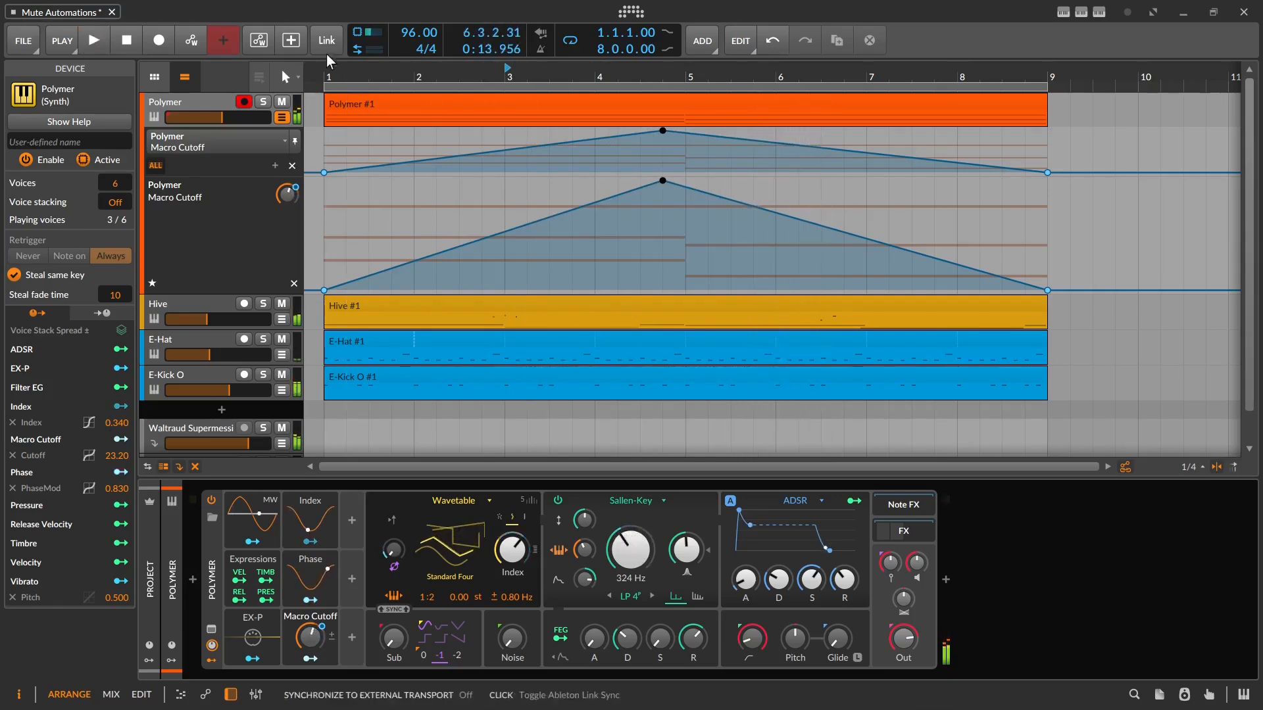
pyautogui.press('space')
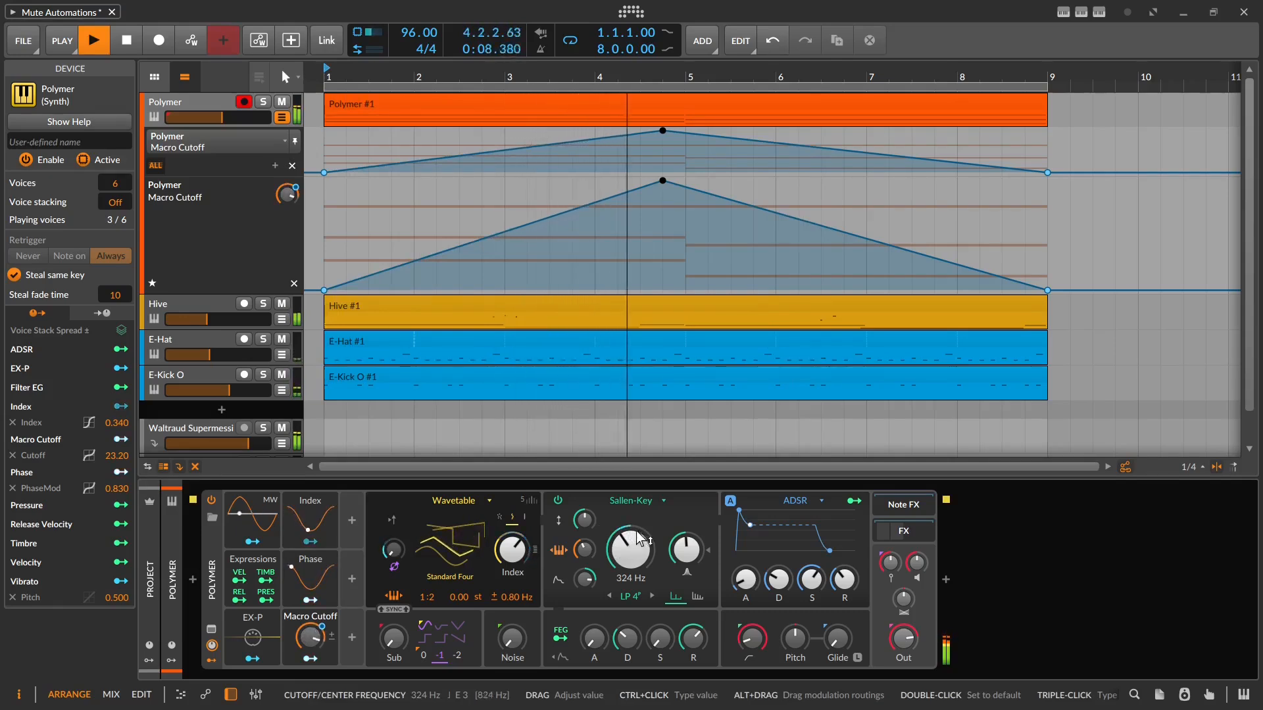
pyautogui.press('space')
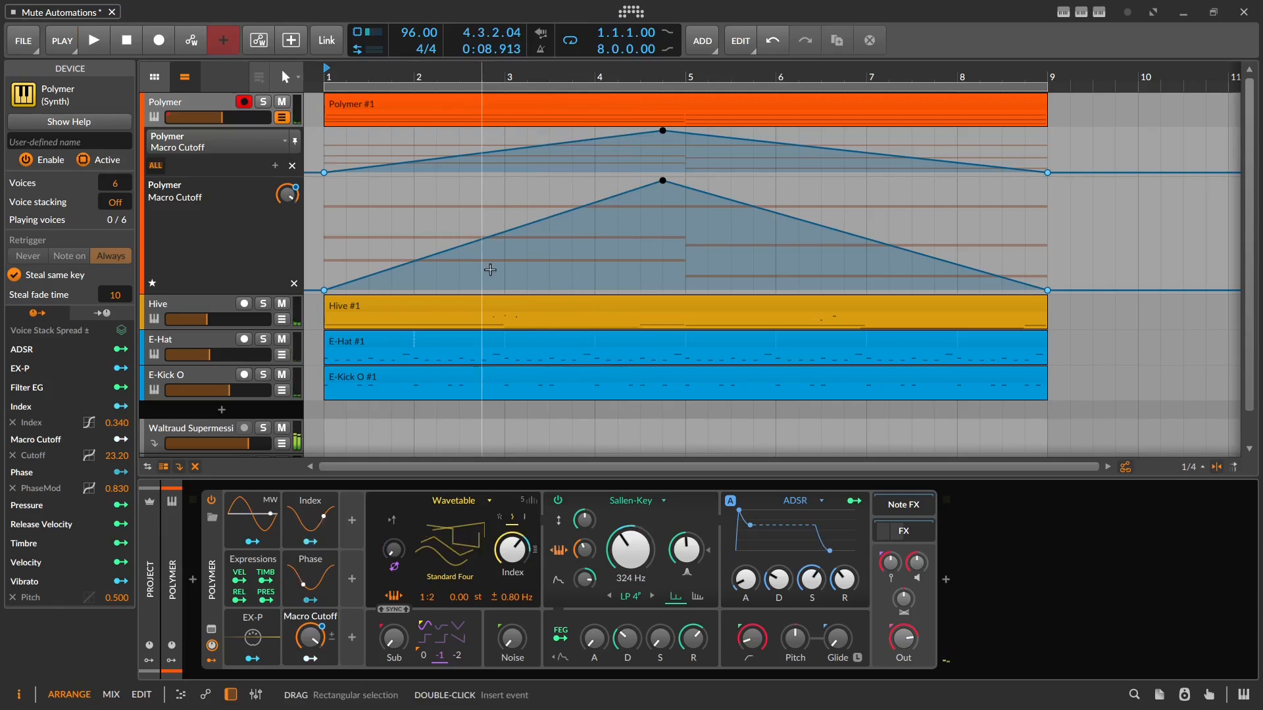
# Bend the rising Macro Cutoff automation segment downward into a late-rising curve and reset its curvature
pyautogui.moveTo(492, 236); pyautogui.dragTo(548, 270)
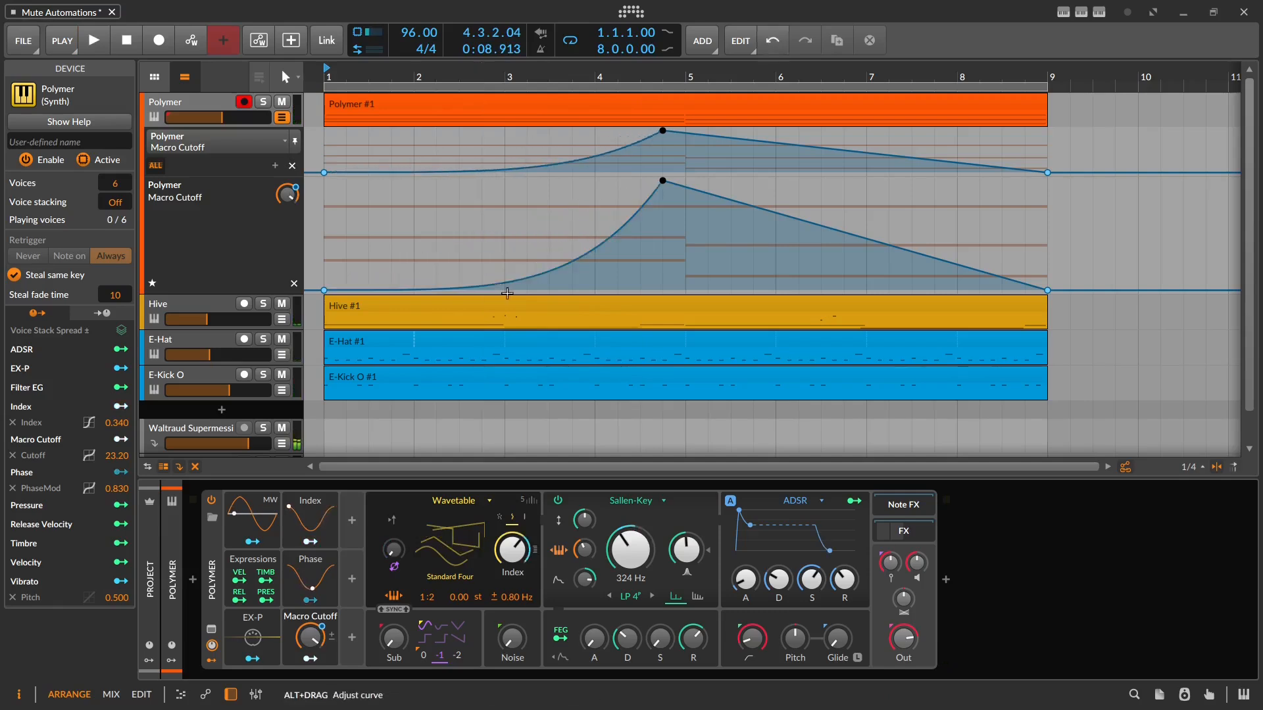
pyautogui.keyDown('alt'); pyautogui.doubleClick(548, 270); pyautogui.keyUp('alt')
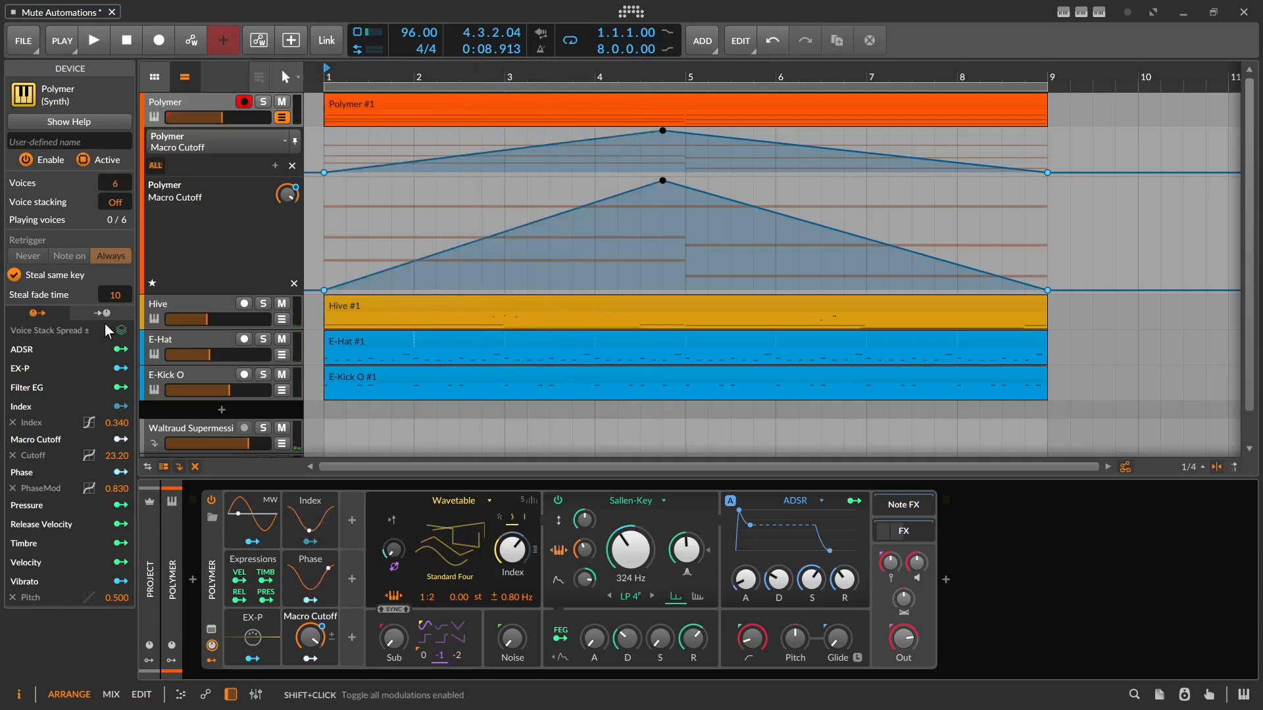
# Set the response curve of Macro Cutoff's cutoff modulation to Logarithmic
pyautogui.click(91, 455)
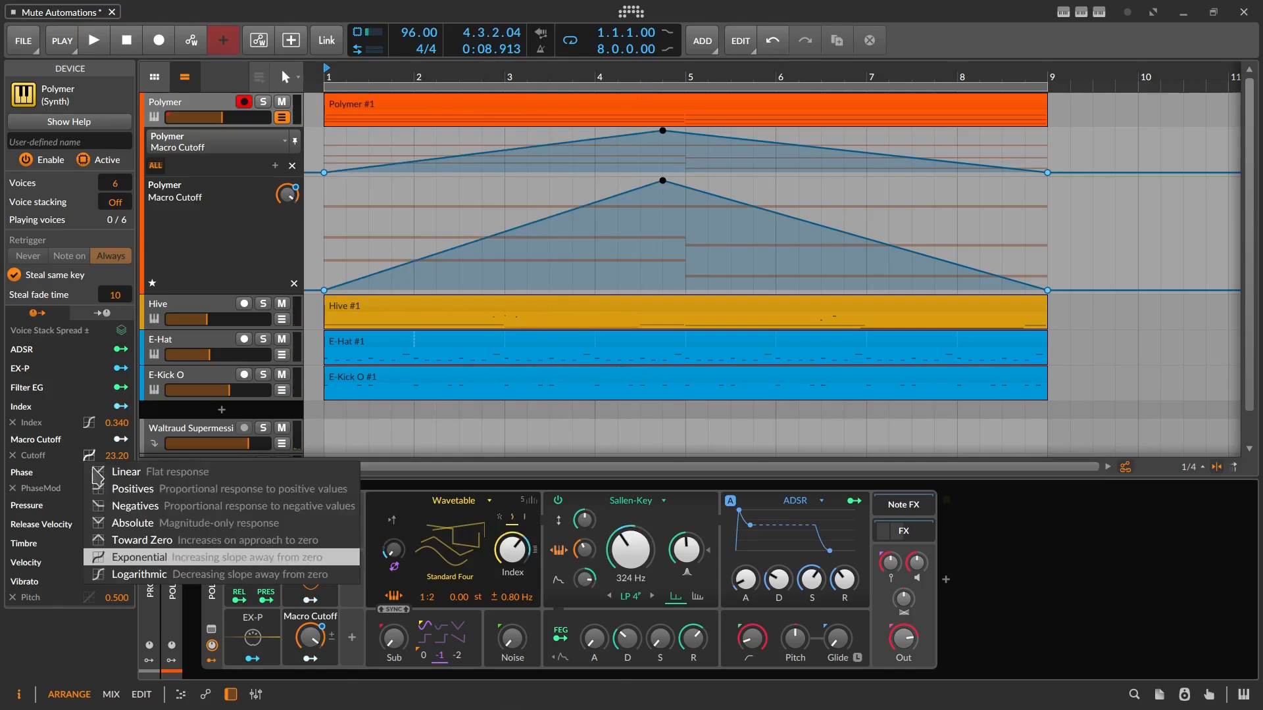
pyautogui.click(107, 579)
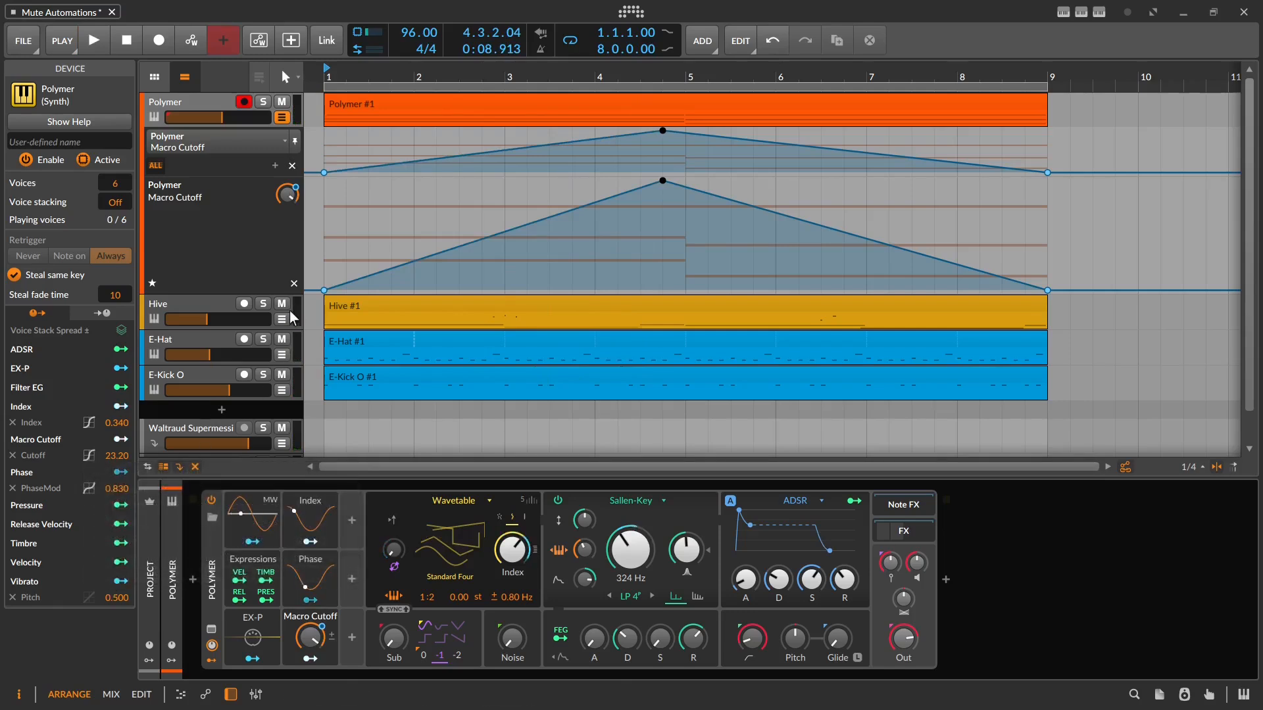
# Bend the rising Macro Cutoff automation segment upward into a fast-rising curve and reset its curvature
pyautogui.keyDown('alt'); pyautogui.moveTo(463, 248); pyautogui.dragTo(462, 197); pyautogui.keyUp('alt')
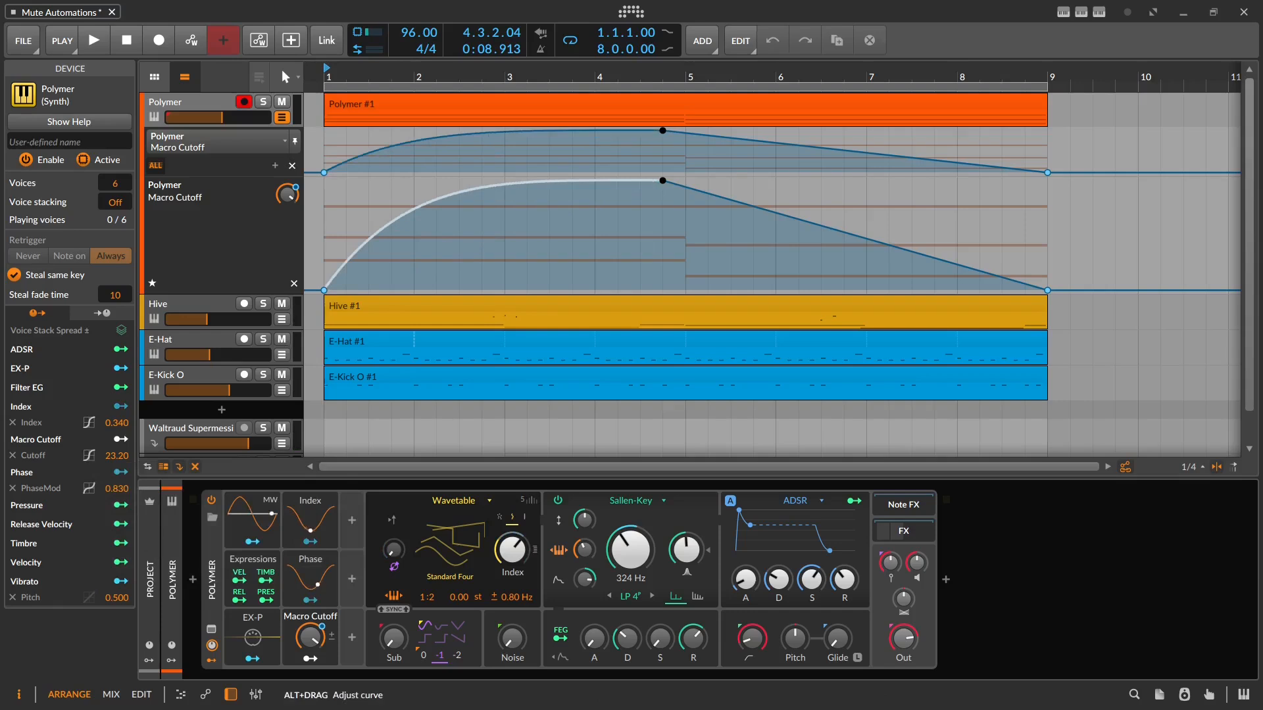
pyautogui.click(453, 198)
pyautogui.keyDown('alt'); pyautogui.doubleClick(457, 194); pyautogui.keyUp('alt')
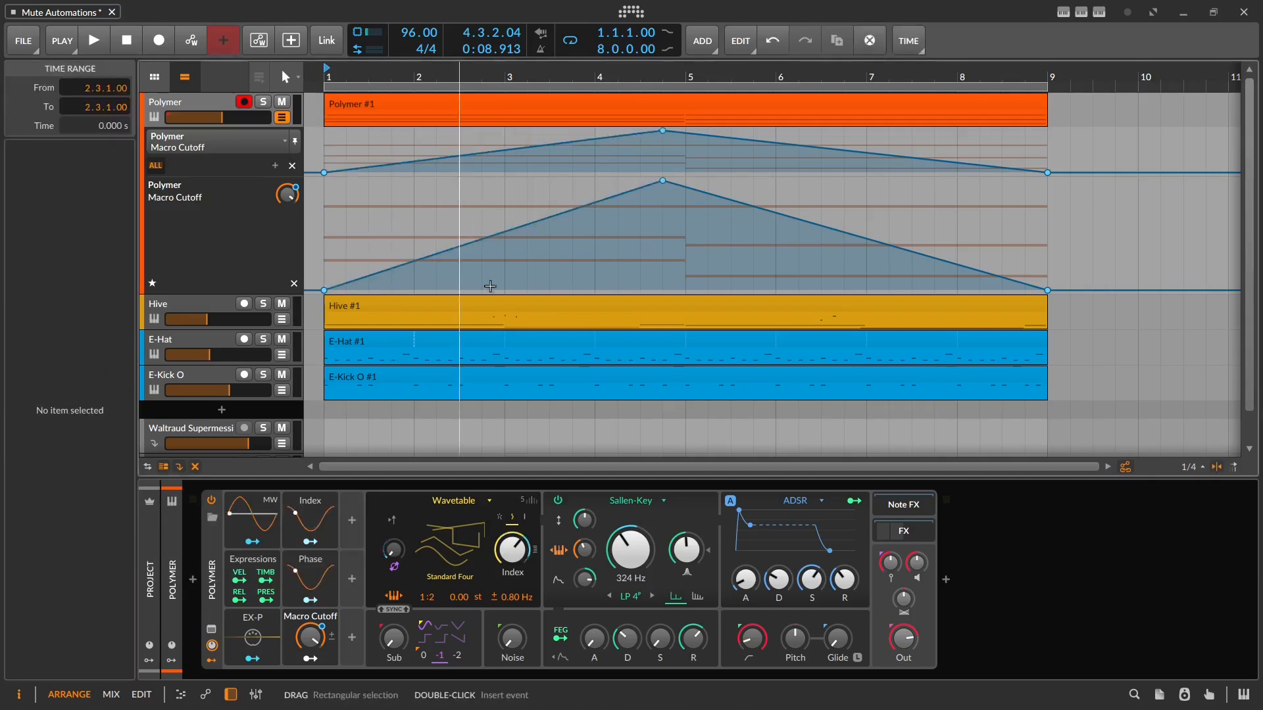
# Play the full loop from bar 1 to audition the logarithmic cutoff modulation
pyautogui.press('space')
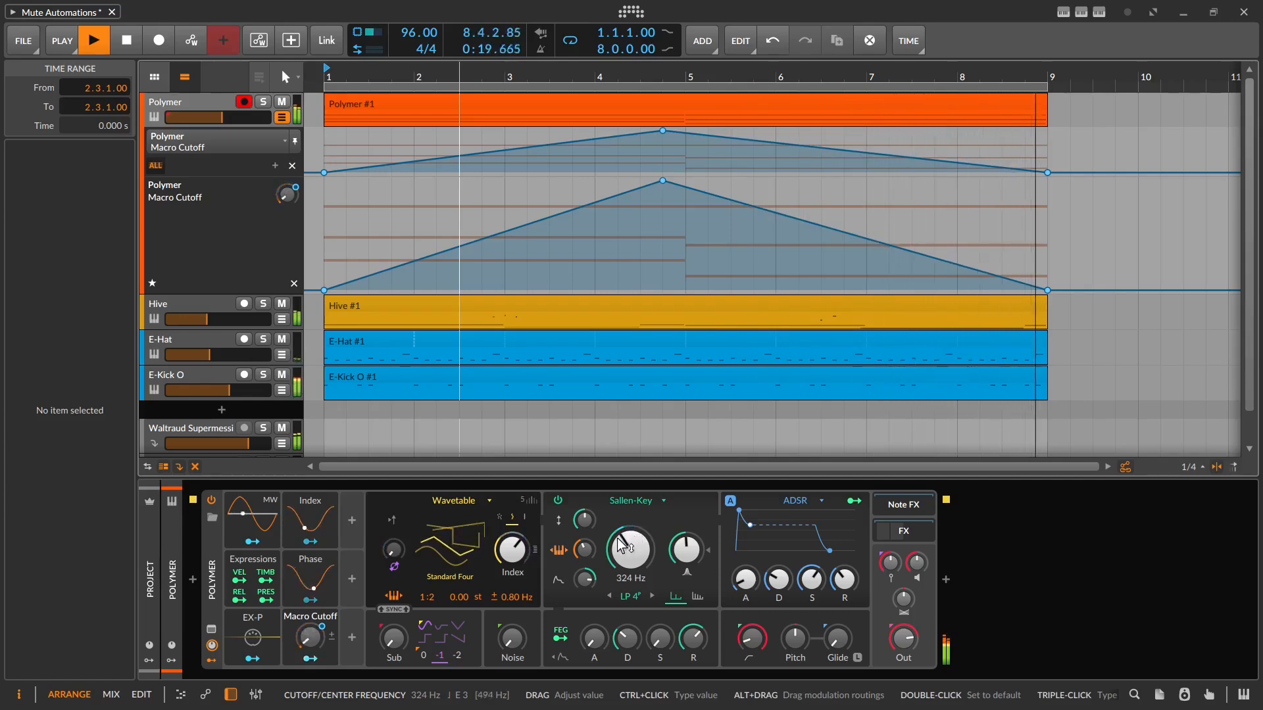
pyautogui.press('space')
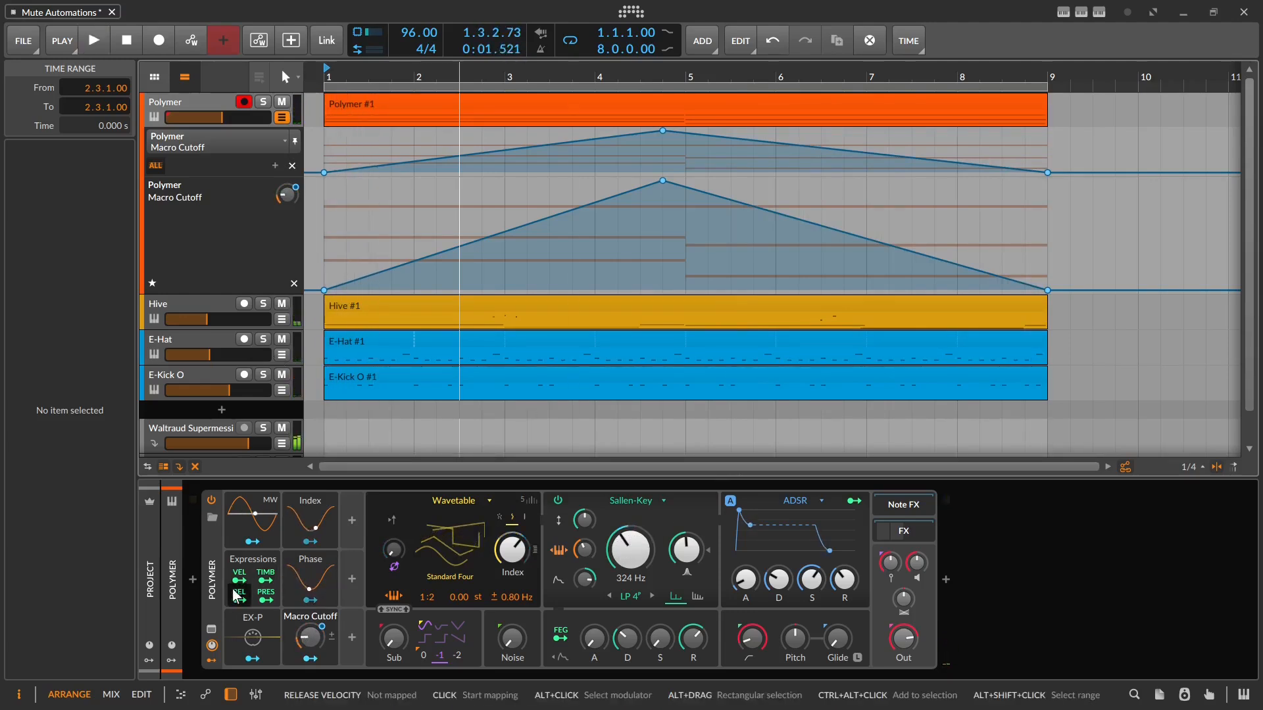
# Examine the response curve options for the Phase modulator's PhaseMod mapping in Polymer's modulation list without changing the curve
pyautogui.click(211, 596)
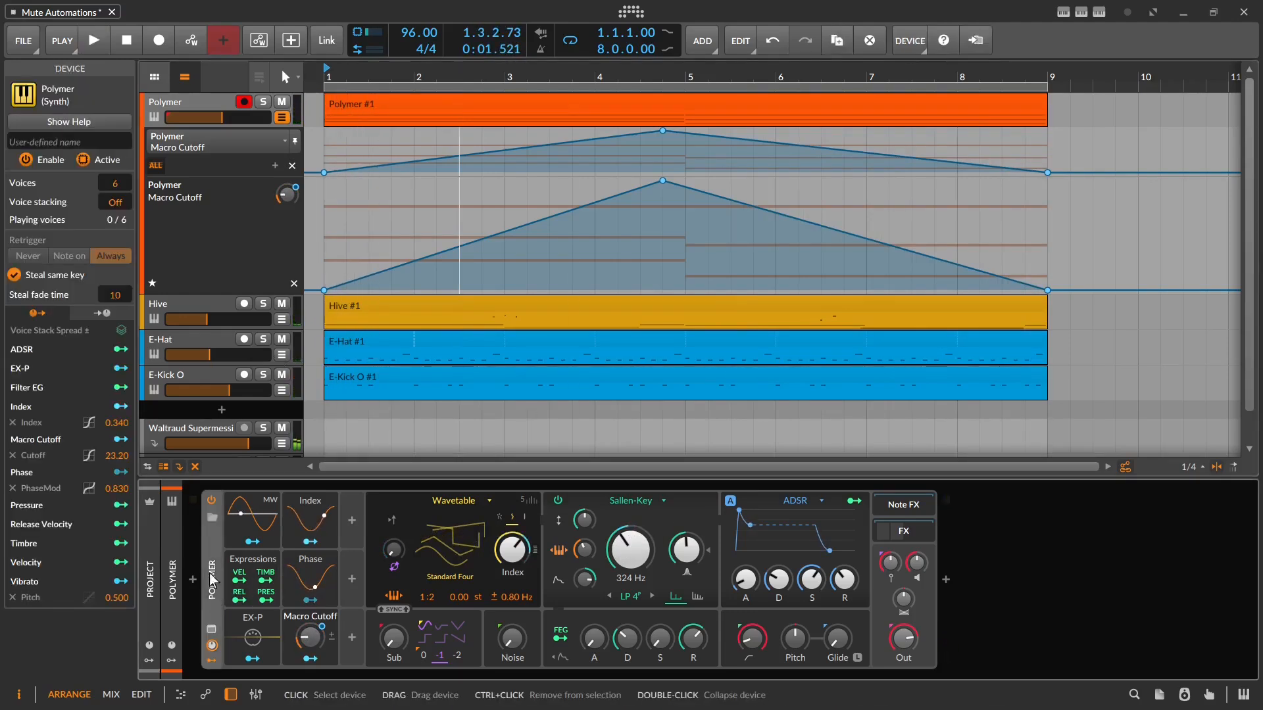
pyautogui.click(90, 489)
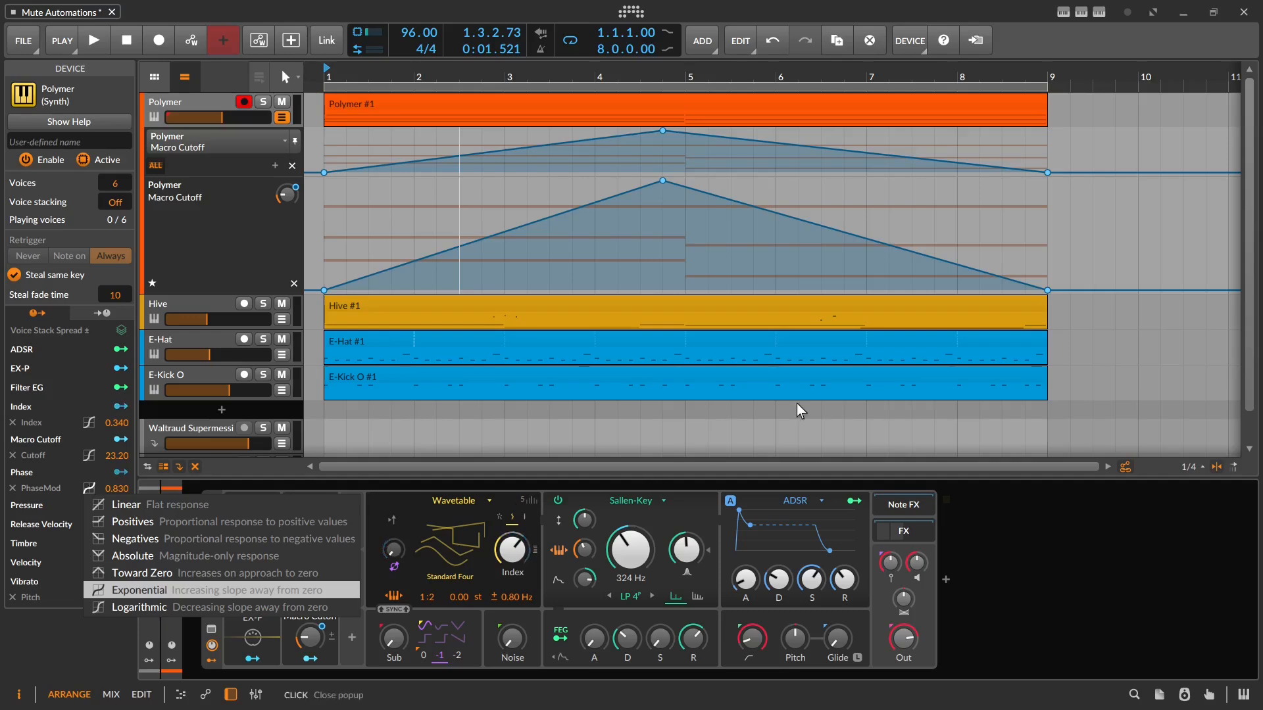
pyautogui.click(421, 559)
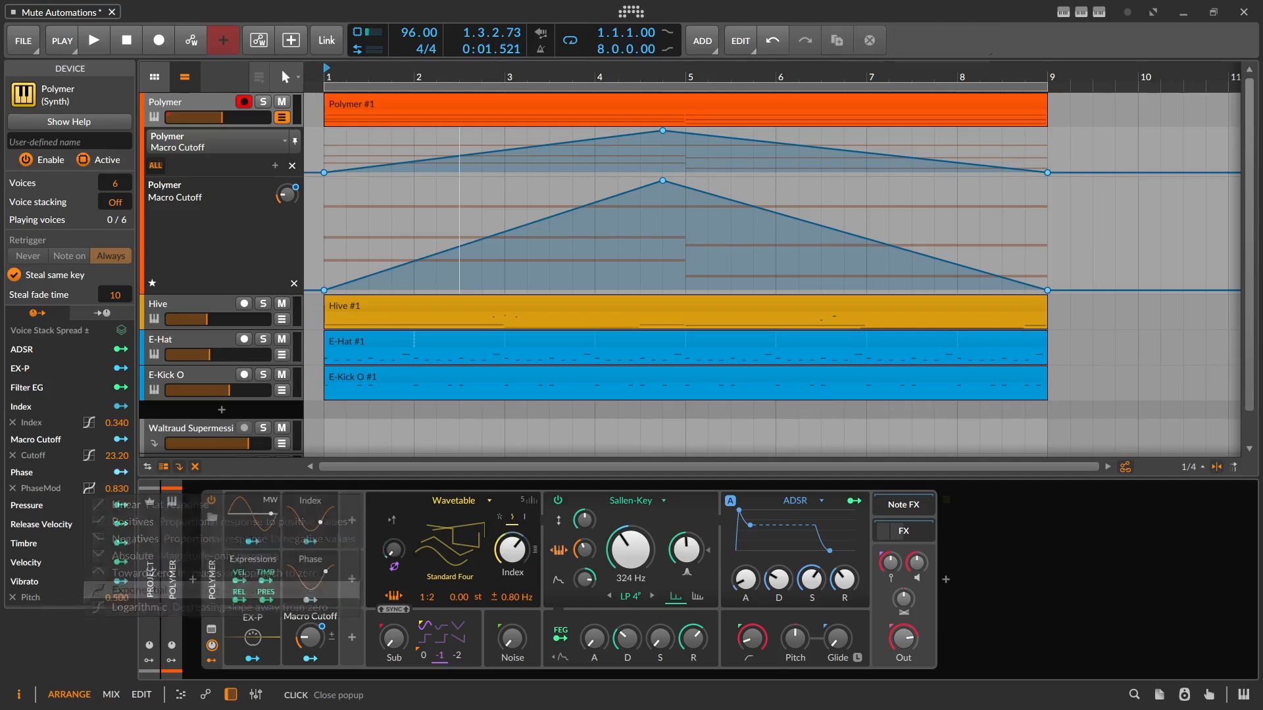